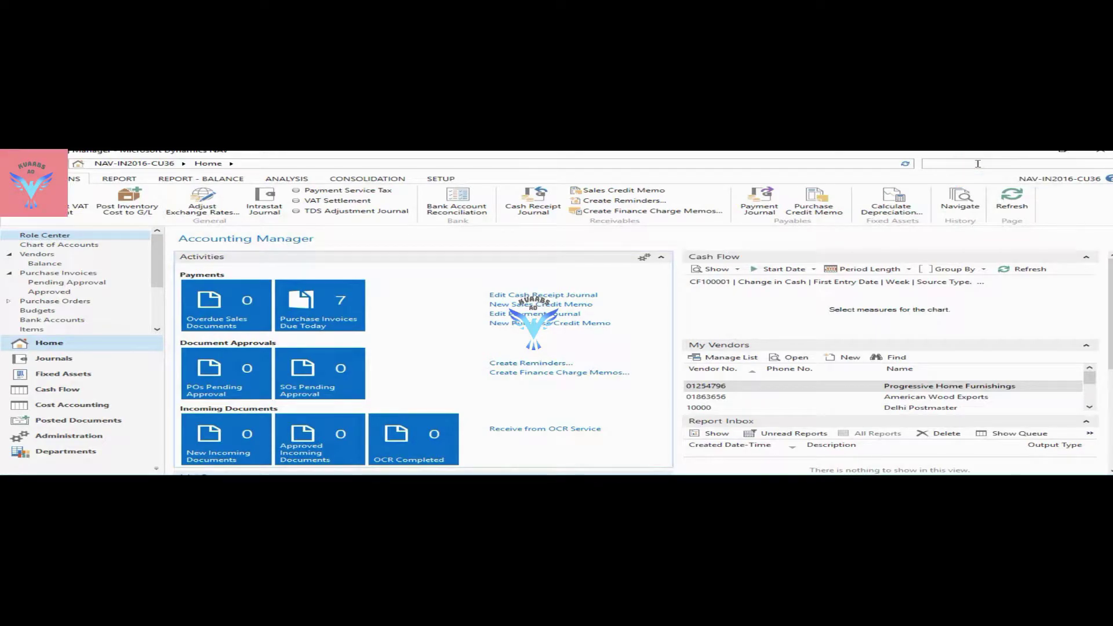
- Open the Items list and filter it on Description 'test'
{"action": "type", "text": "item"}
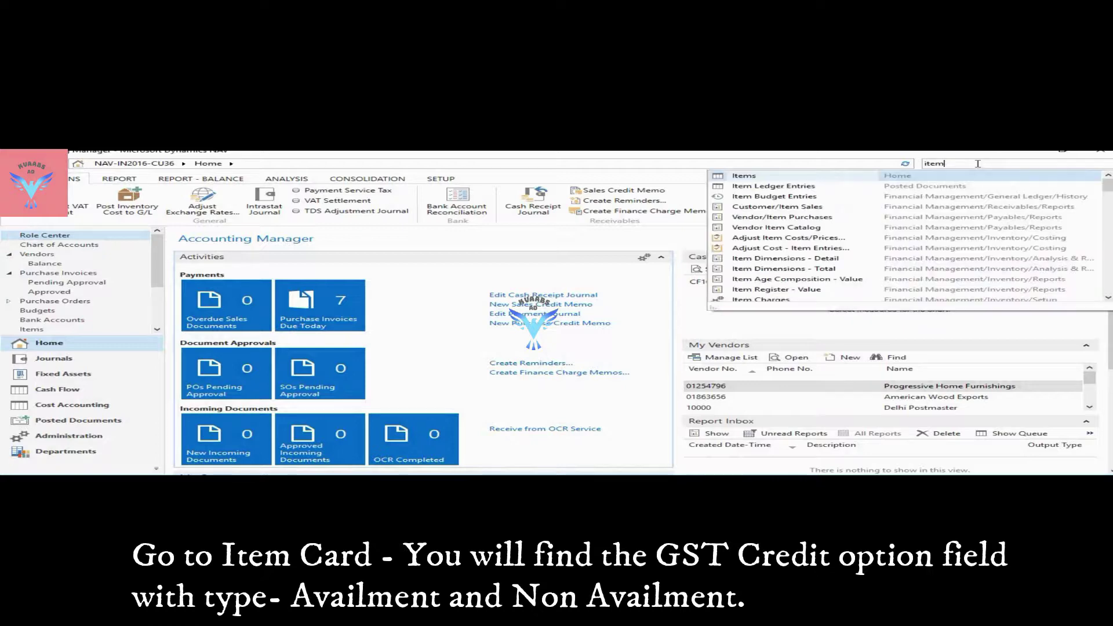
{"action": "left_click", "coordinate": [746, 177]}
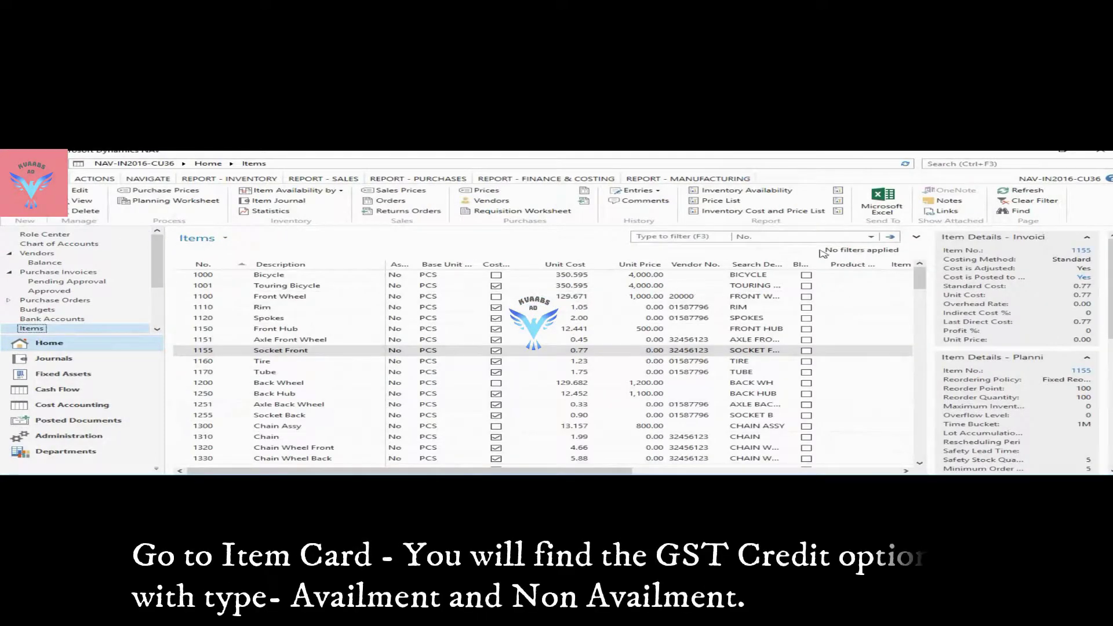
{"action": "left_click", "coordinate": [829, 236]}
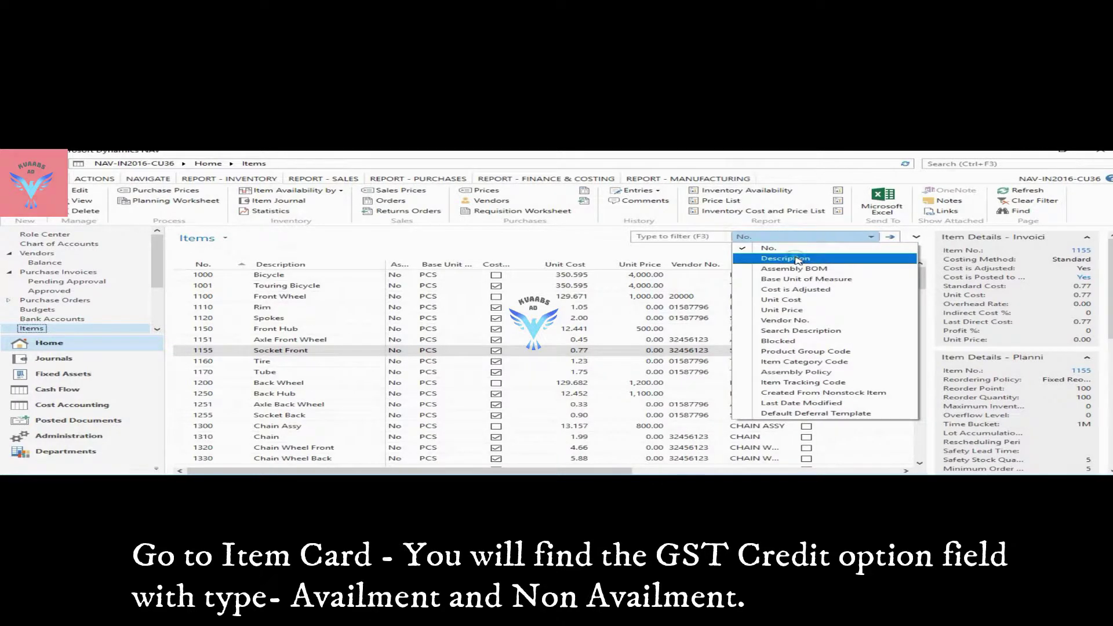
{"action": "left_click", "coordinate": [797, 259]}
{"action": "type", "text": "test"}
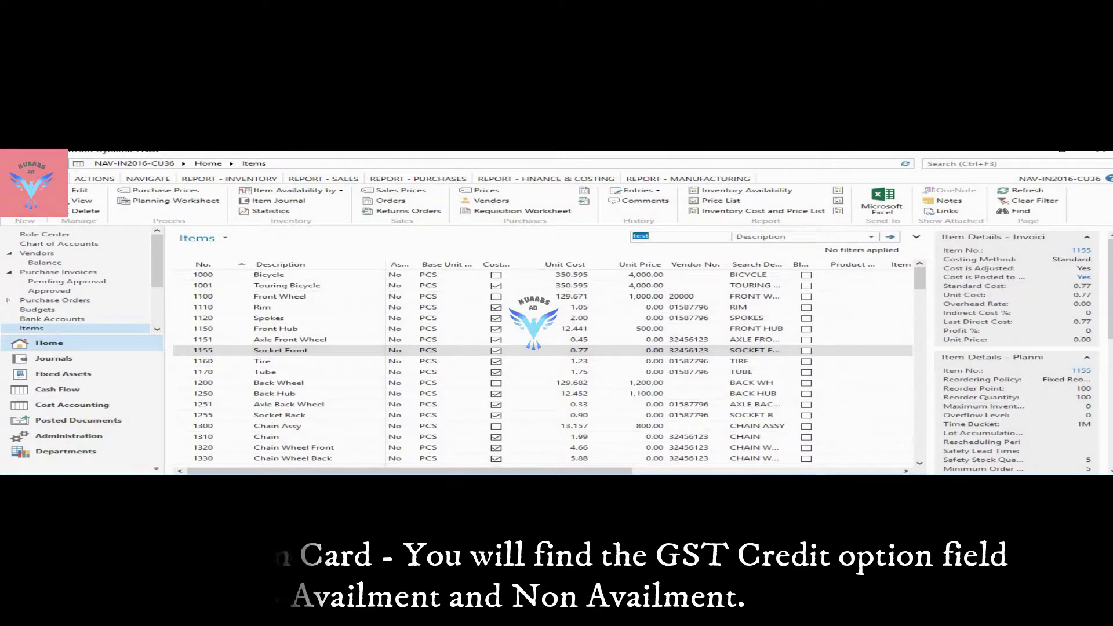
{"action": "key", "text": "Return"}
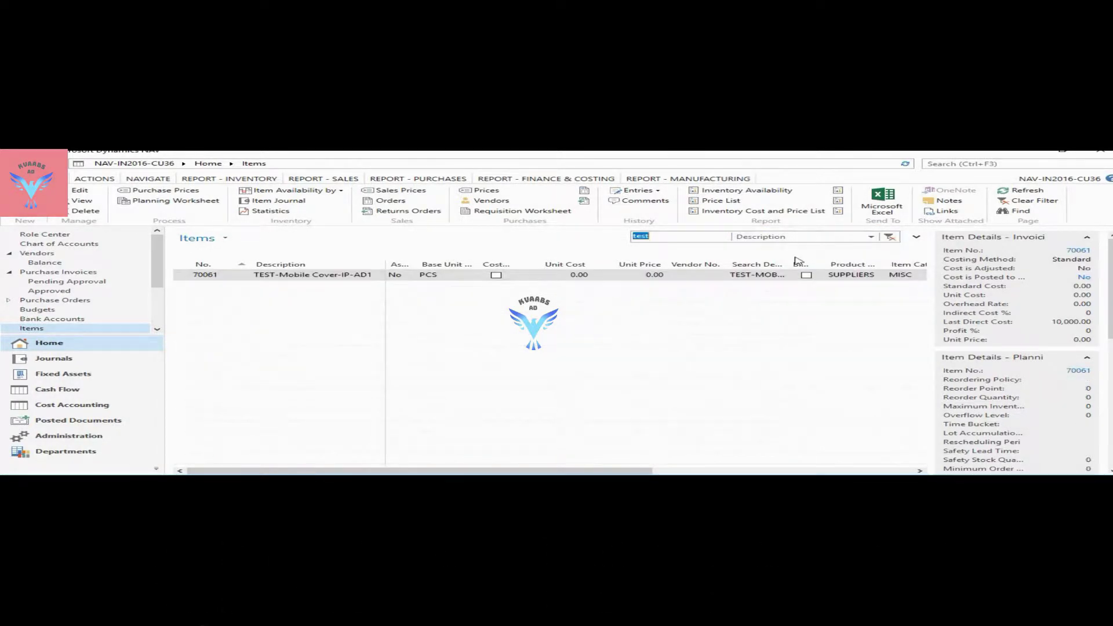
- Open the card of test item 70061 and go to its GST fields
{"action": "left_click", "coordinate": [381, 272]}
{"action": "double_click", "coordinate": [384, 264]}
{"action": "left_click", "coordinate": [373, 277]}
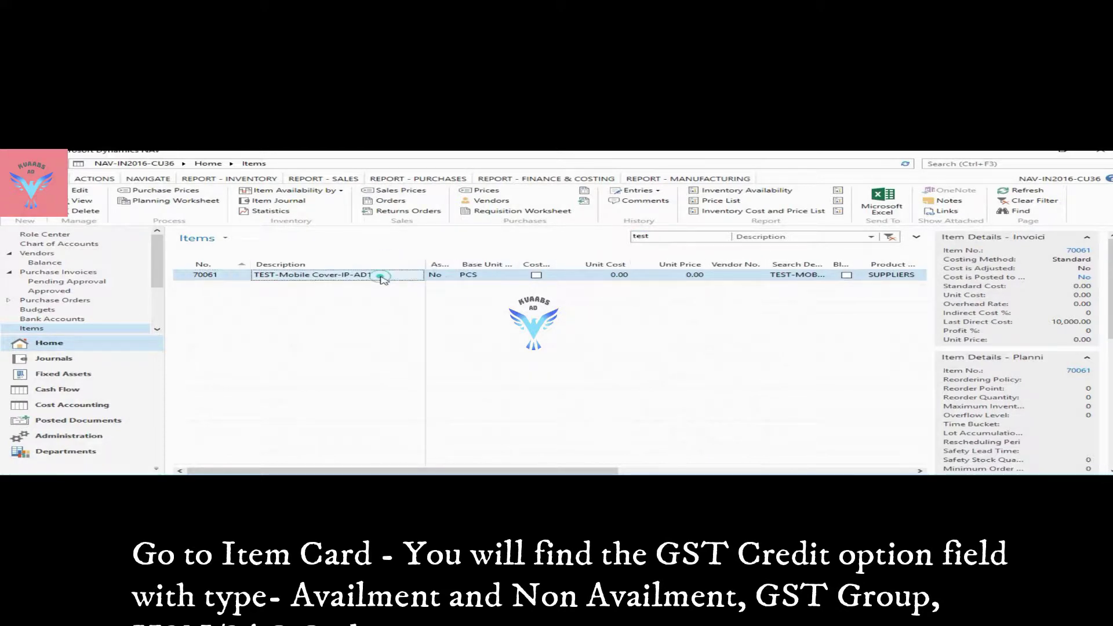
{"action": "left_click", "coordinate": [77, 202]}
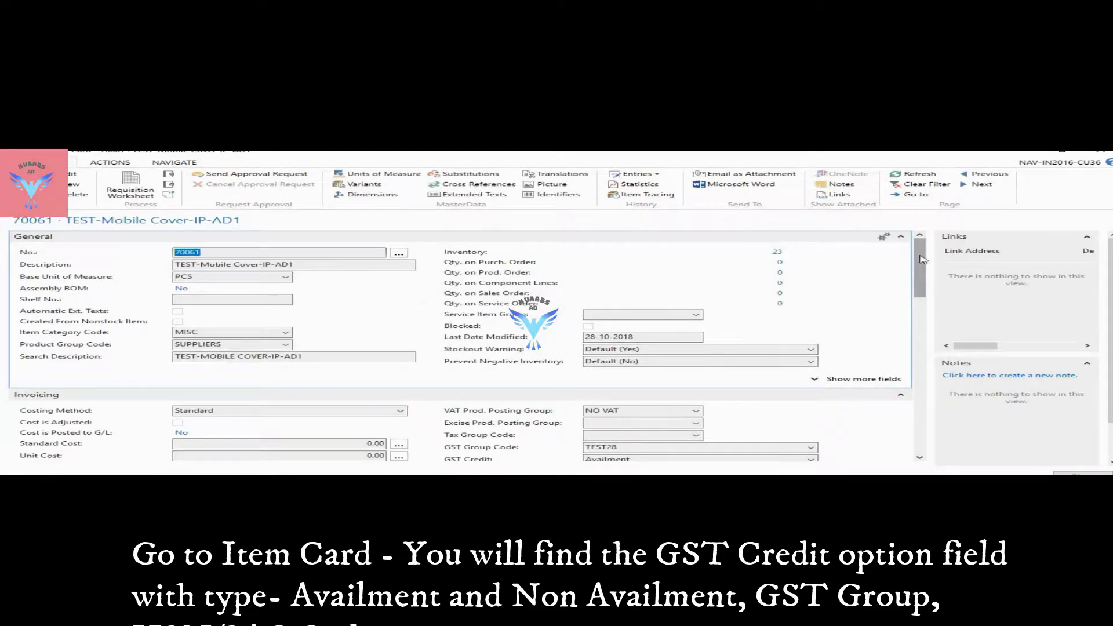
{"action": "left_click_drag", "start_coordinate": [923, 258], "coordinate": [940, 294]}
{"action": "left_click", "coordinate": [671, 306]}
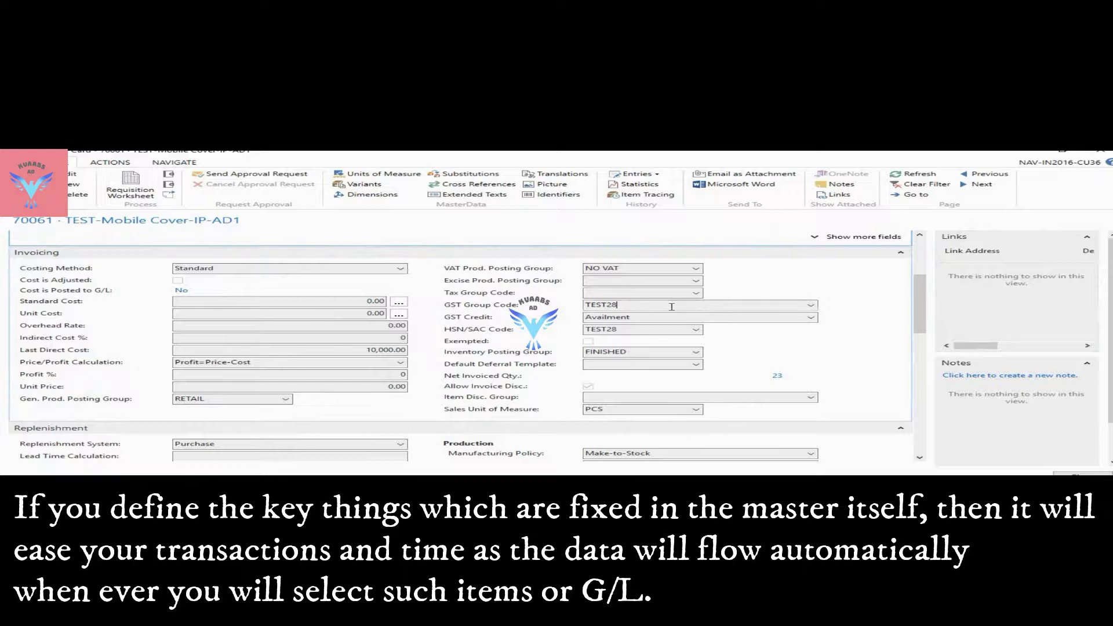
{"action": "left_click_drag", "start_coordinate": [631, 317], "coordinate": [584, 316]}
- Keep GST Credit as Availment and HSN/SAC Code as TEST28, then close the item card
{"action": "left_click", "coordinate": [818, 318]}
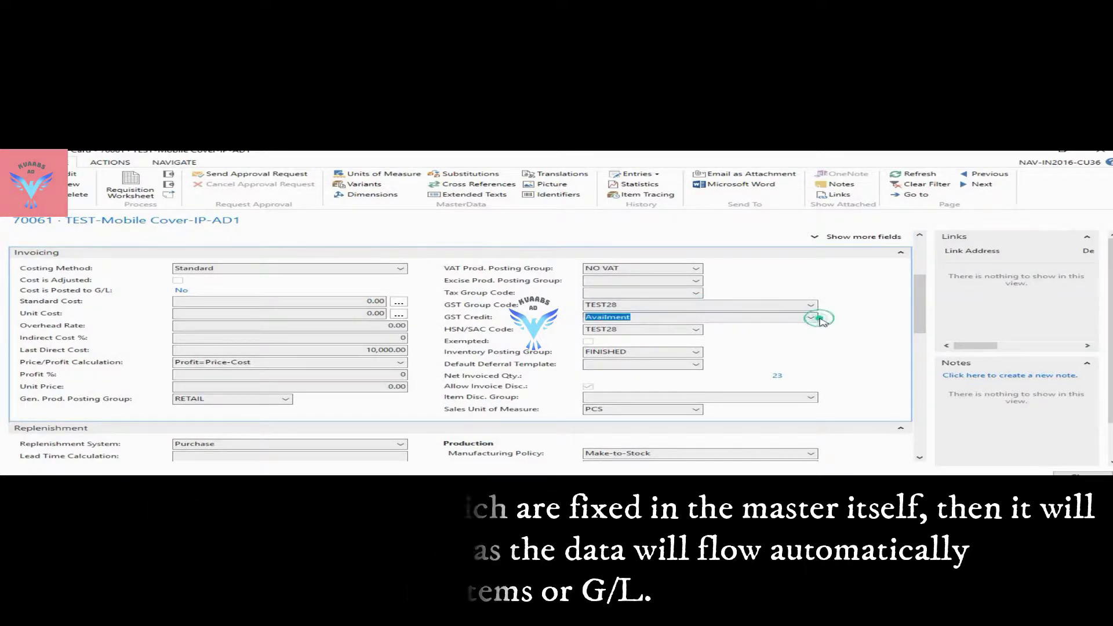
{"action": "left_click", "coordinate": [811, 318]}
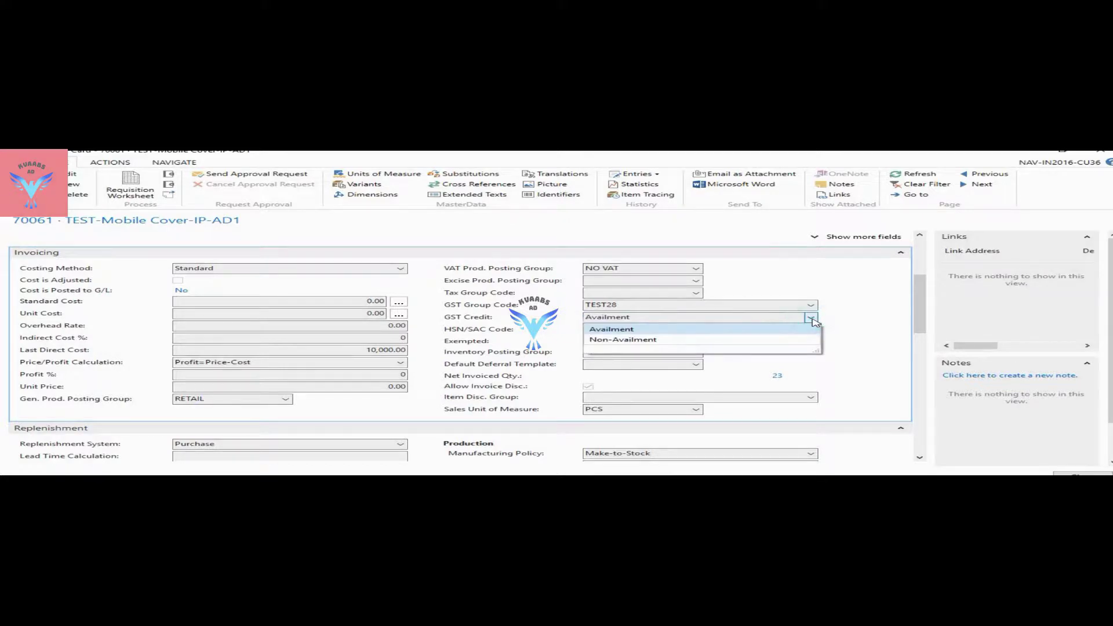
{"action": "left_click", "coordinate": [846, 305]}
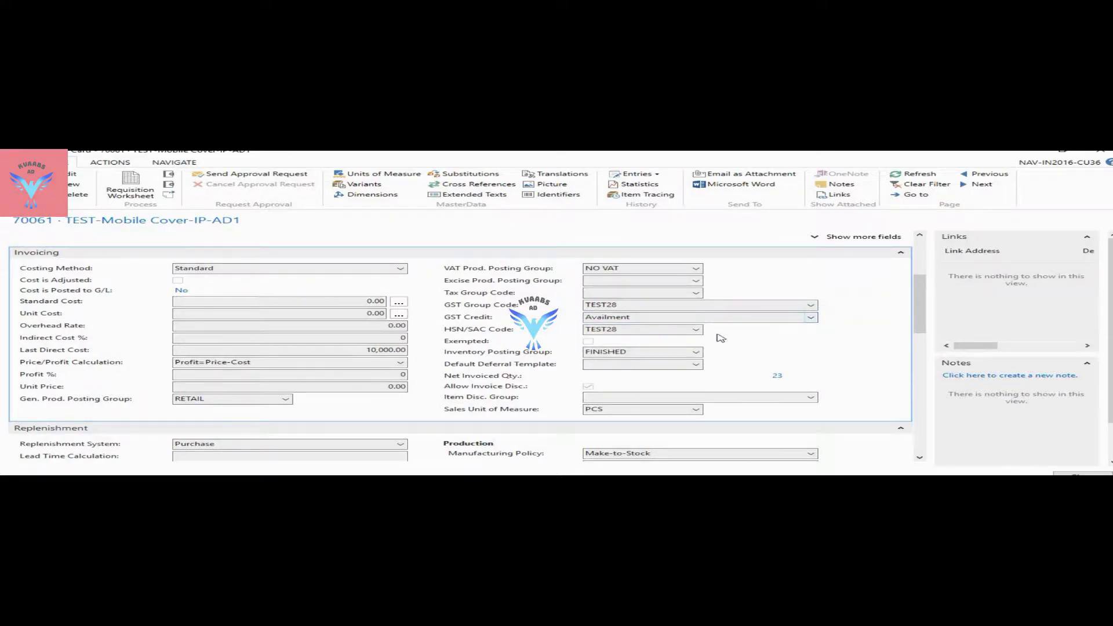
{"action": "left_click", "coordinate": [696, 331]}
{"action": "left_click", "coordinate": [696, 331]}
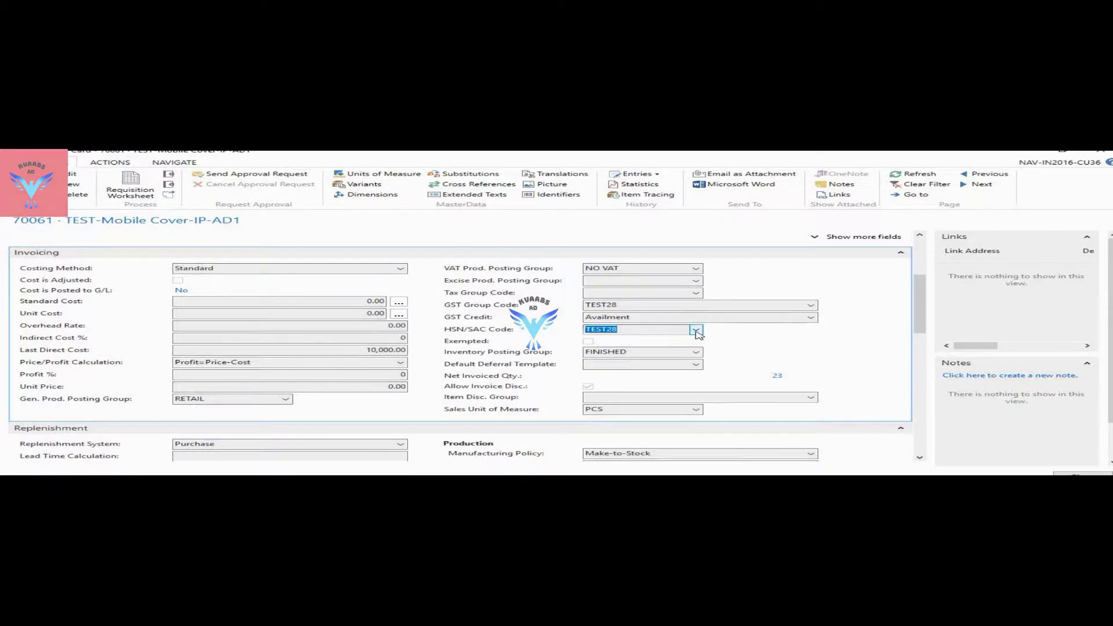
{"action": "key", "text": "Escape"}
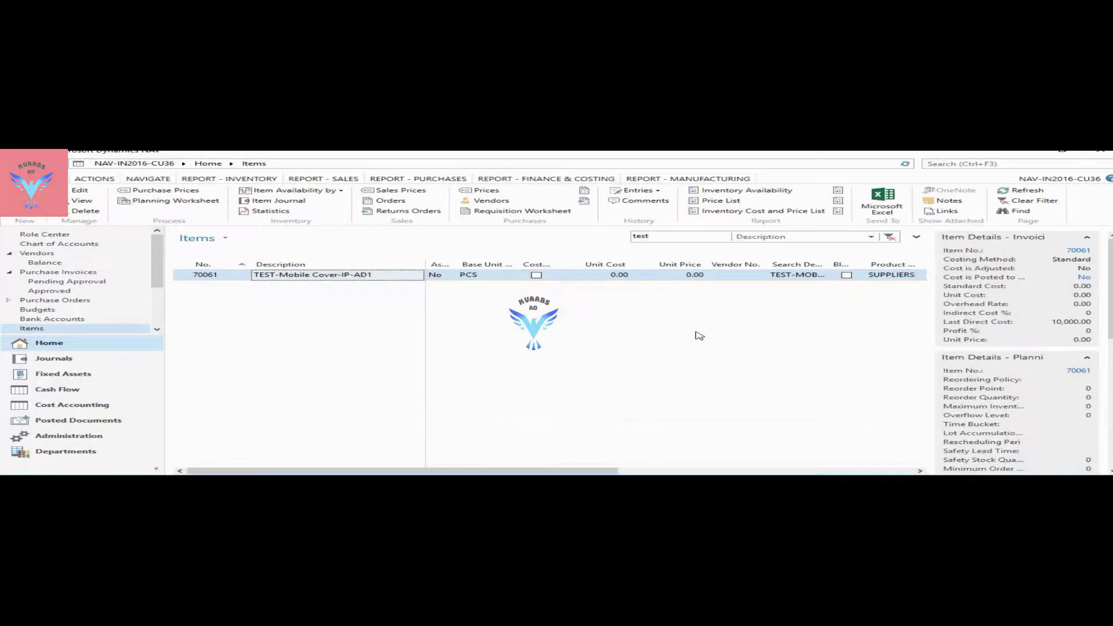
- Open the Chart of Accounts and filter account names on 'test'
{"action": "left_click", "coordinate": [942, 164]}
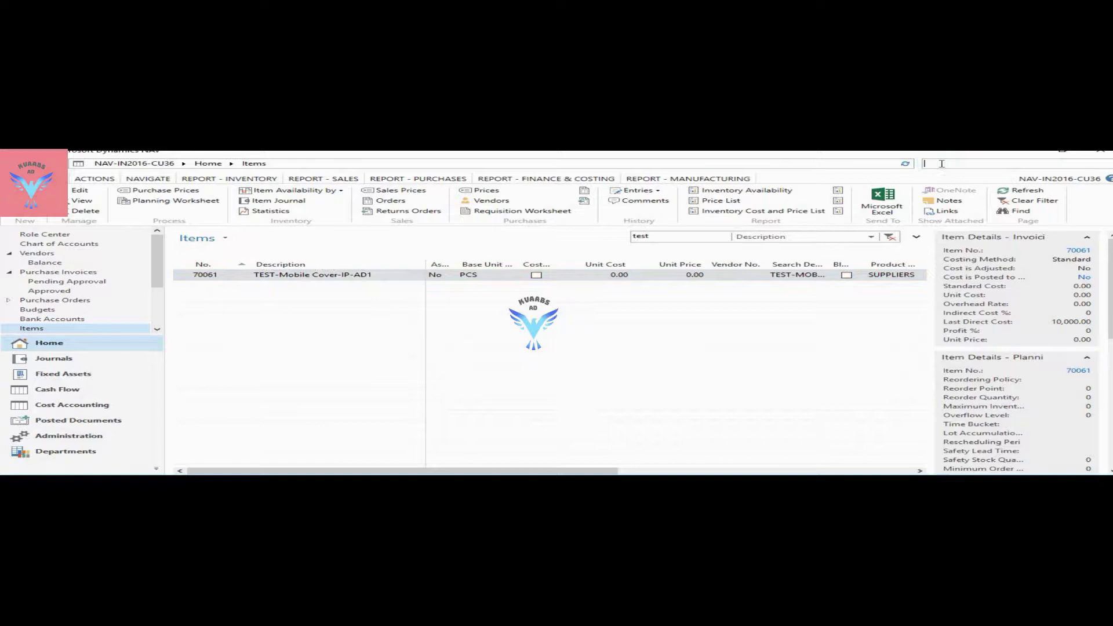
{"action": "type", "text": "chart of acc"}
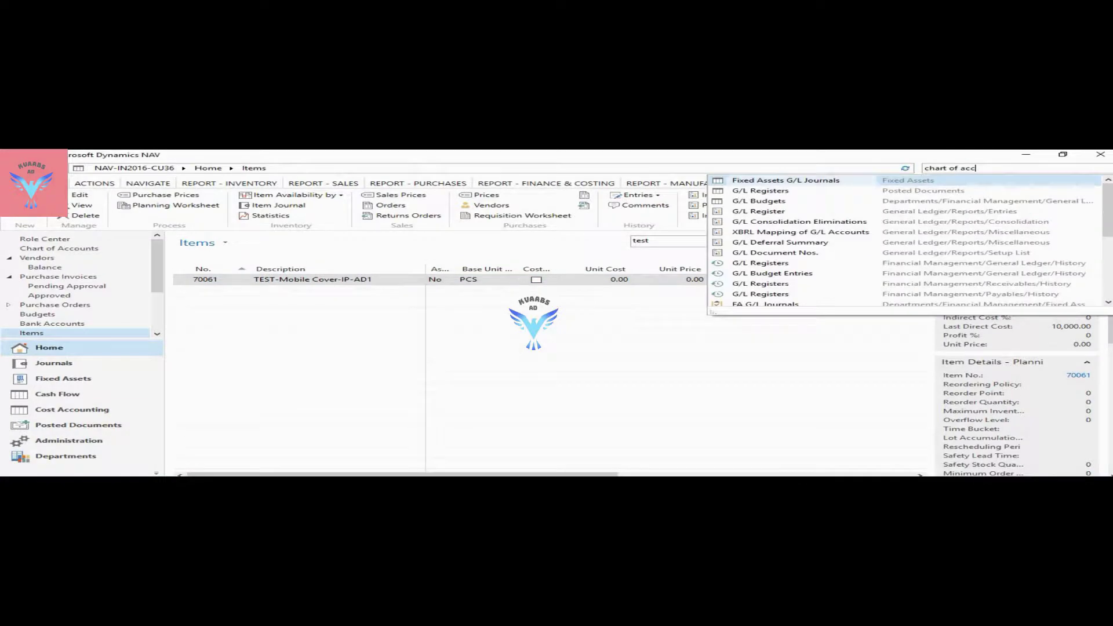
{"action": "type", "text": "ount"}
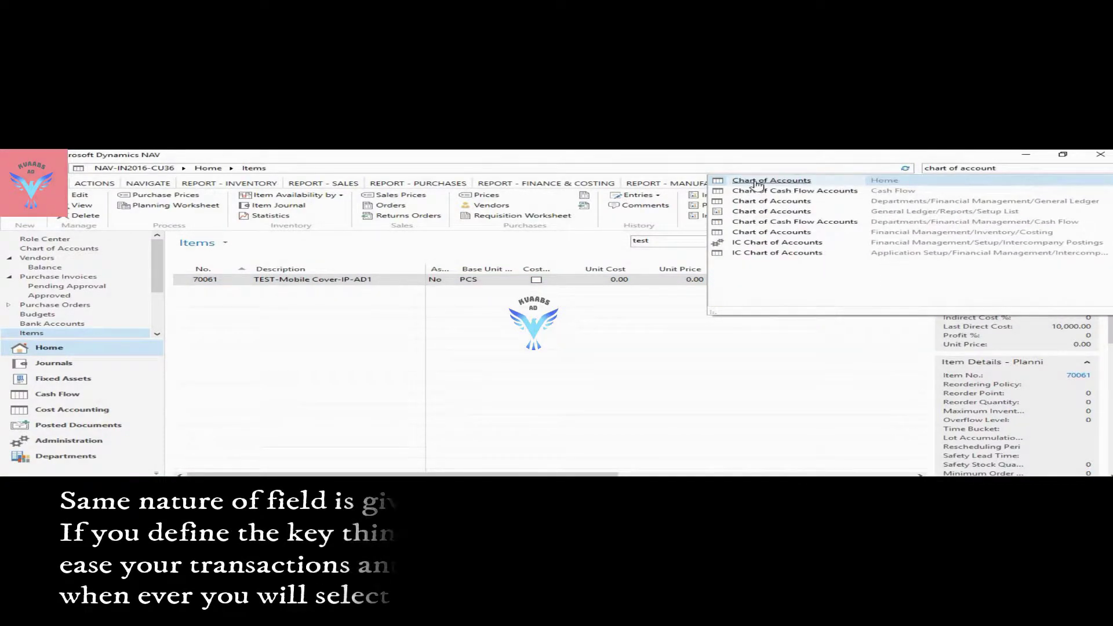
{"action": "left_click", "coordinate": [757, 182]}
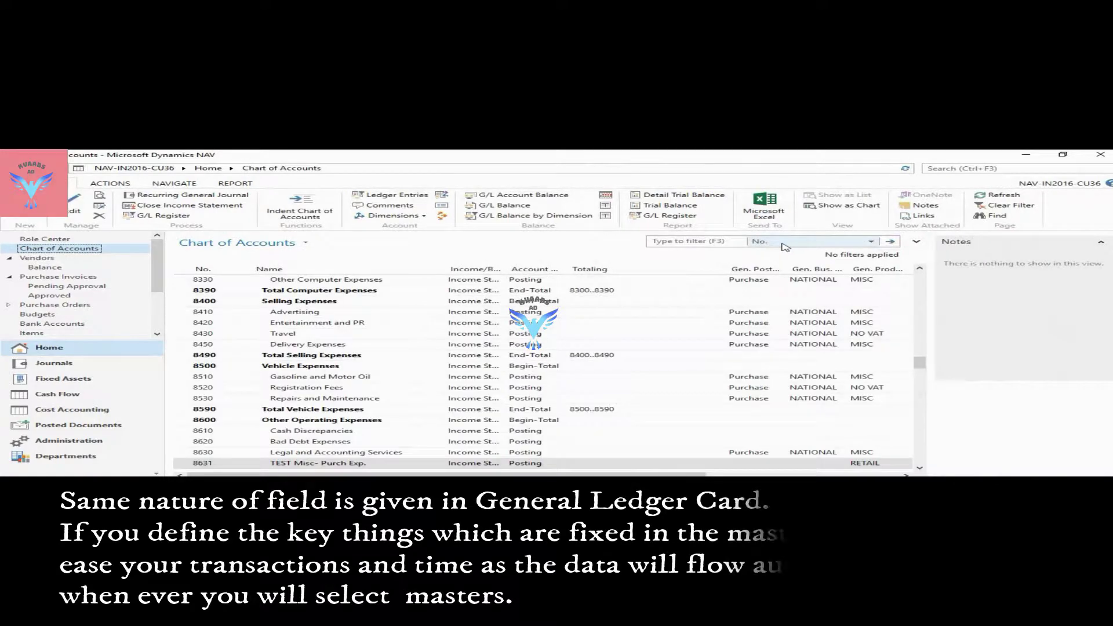
{"action": "left_click", "coordinate": [781, 243]}
{"action": "left_click", "coordinate": [787, 264]}
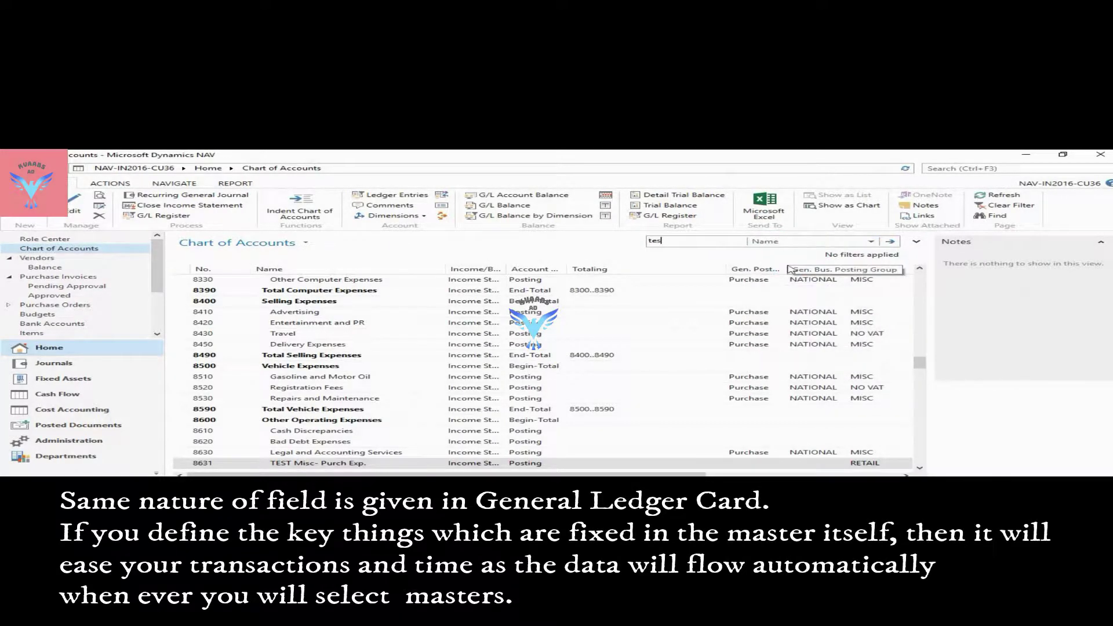
{"action": "type", "text": "t"}
{"action": "key", "text": "Return"}
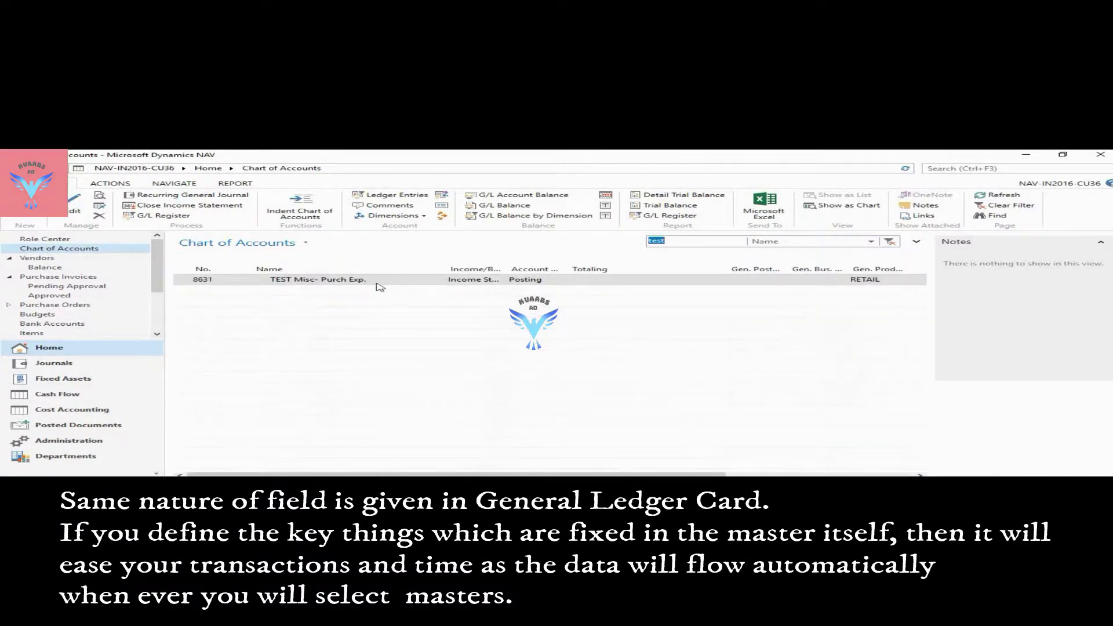
- Open G/L account 8631's card and keep its GST Credit as Availment
{"action": "left_click", "coordinate": [378, 283]}
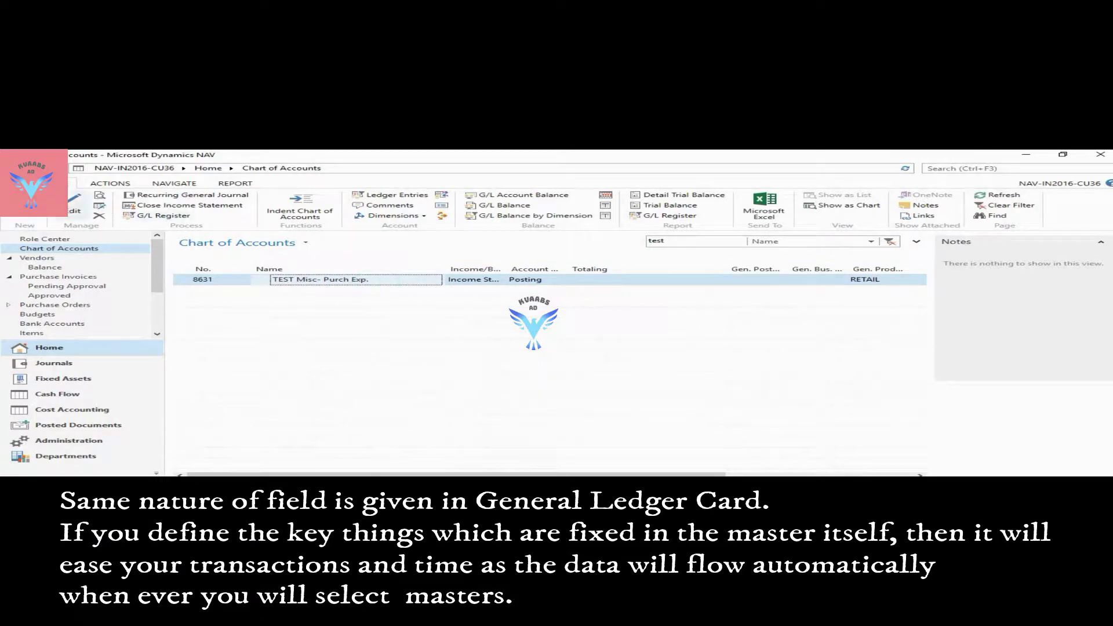
{"action": "left_click", "coordinate": [100, 197]}
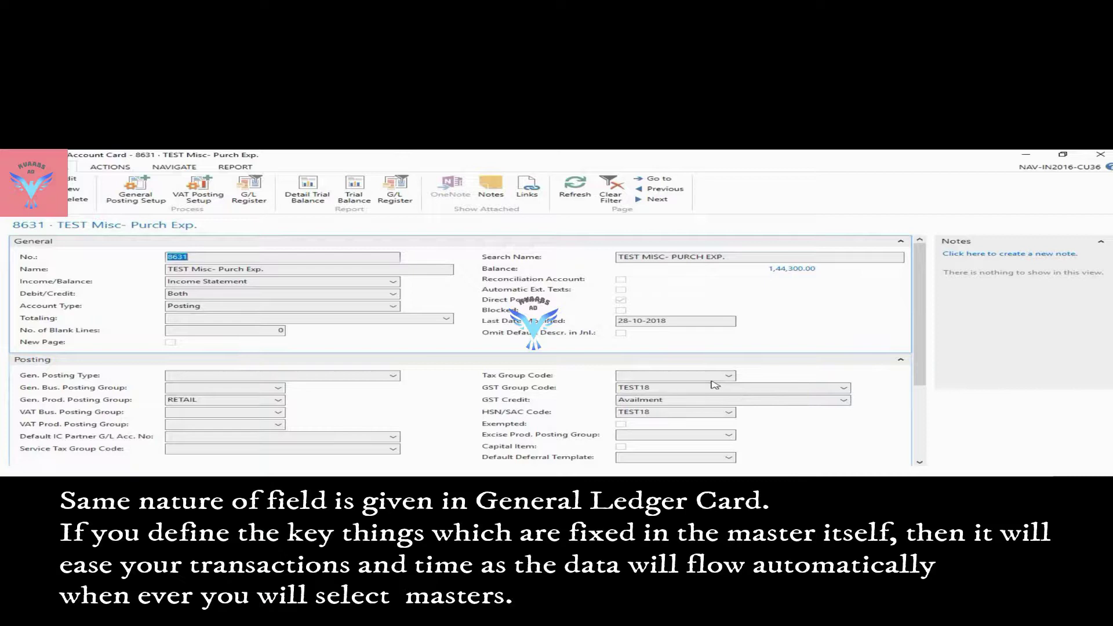
{"action": "left_click", "coordinate": [702, 388]}
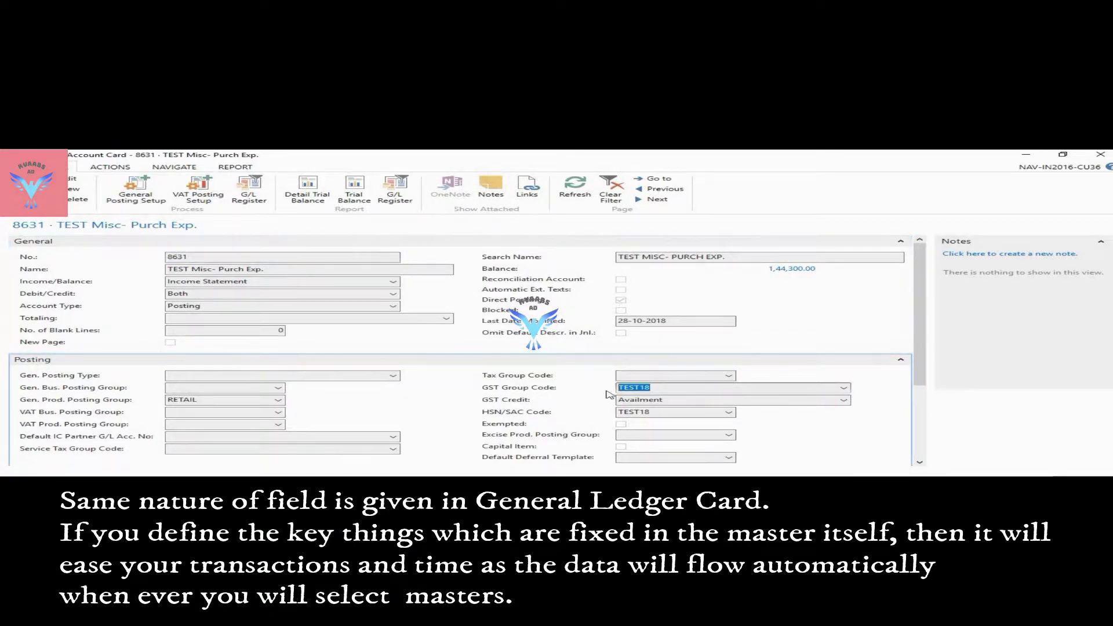
{"action": "key", "text": "Tab"}
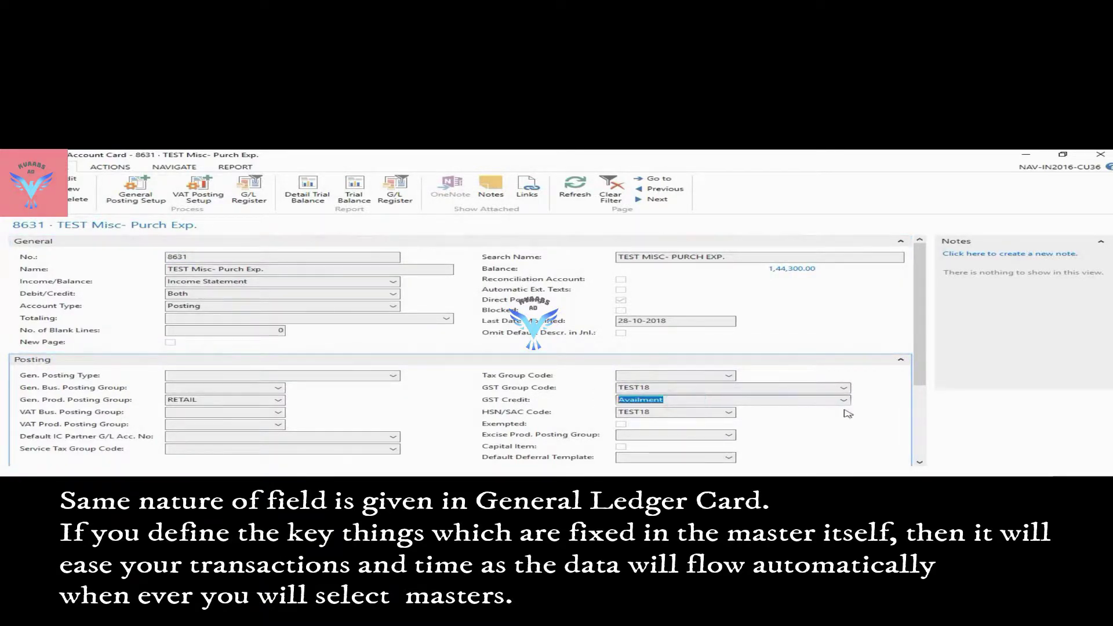
{"action": "left_click", "coordinate": [845, 401]}
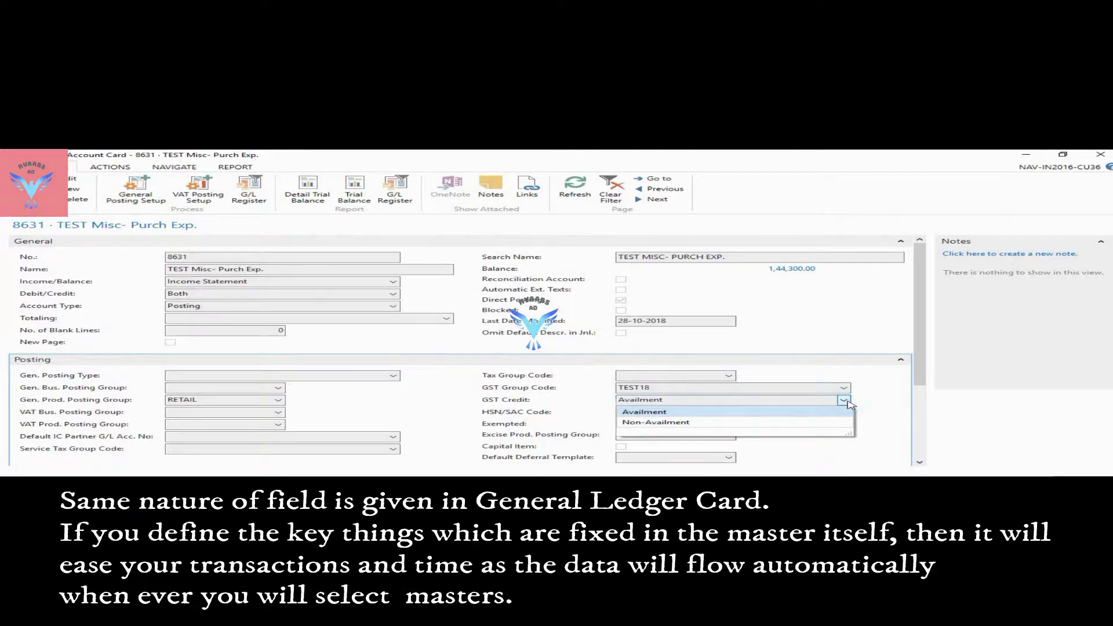
{"action": "left_click", "coordinate": [843, 400]}
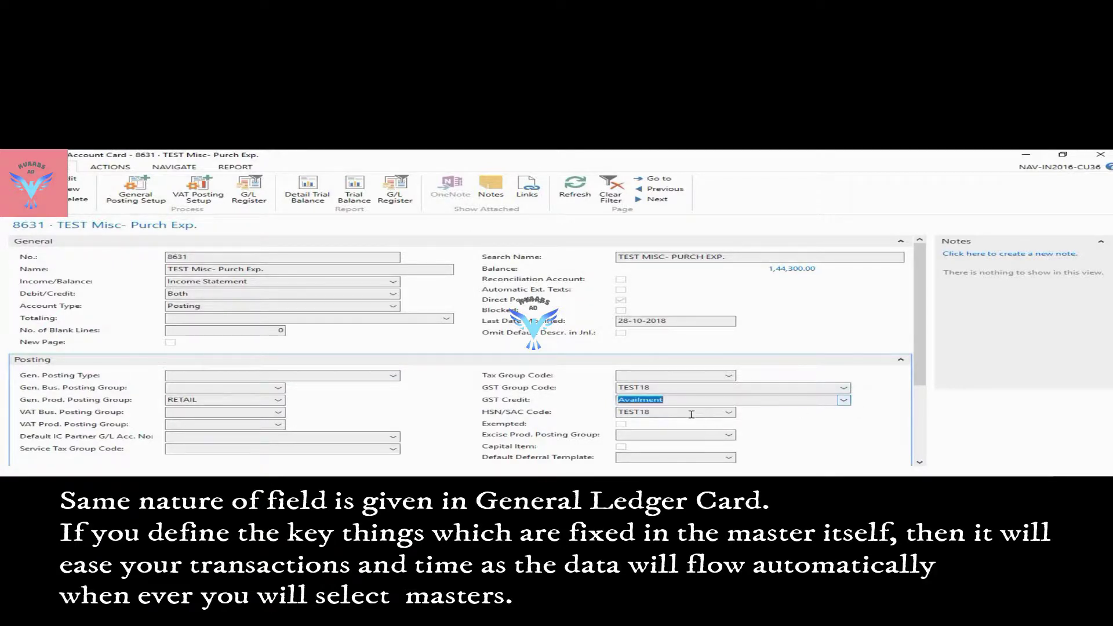
{"action": "key", "text": "Tab"}
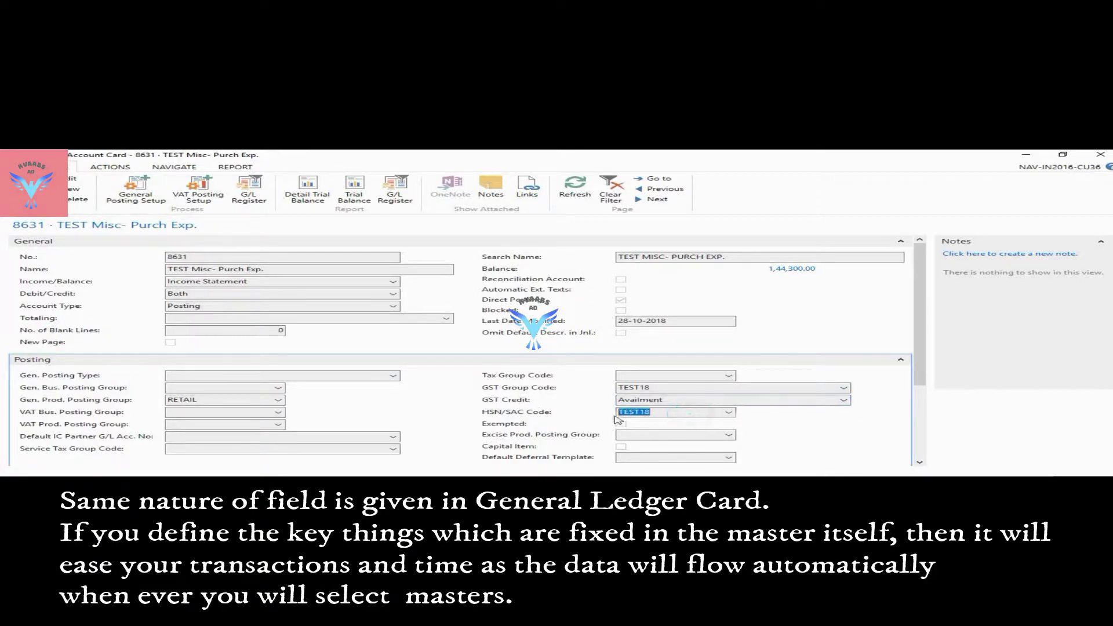
- Check the GST Group Code and HSN/SAC TEST18 lists without changes, then close the card
{"action": "left_click", "coordinate": [728, 412]}
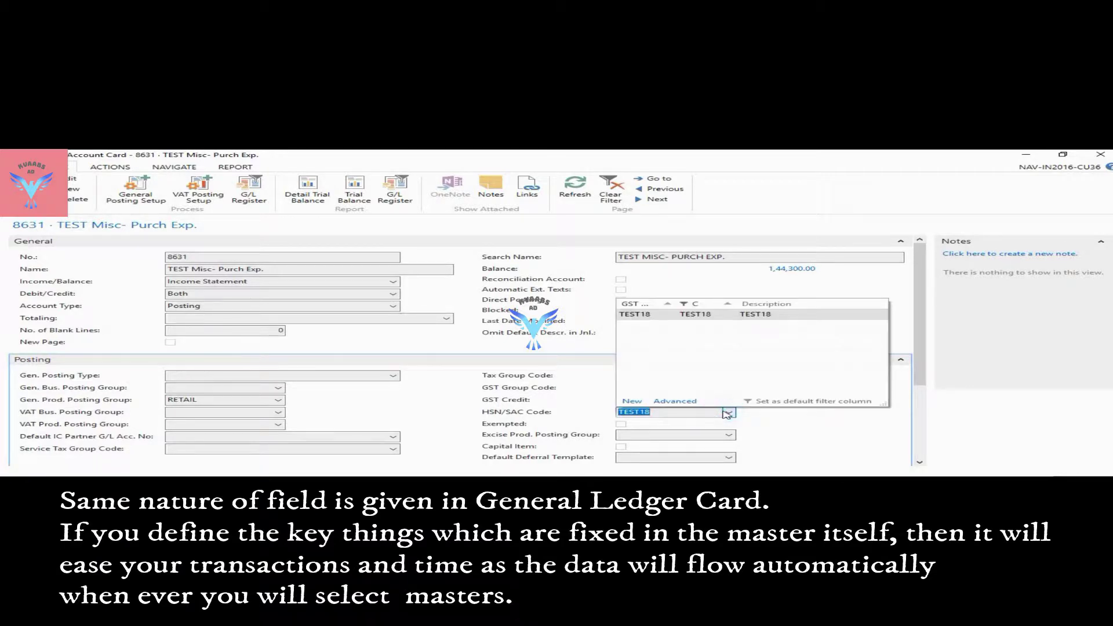
{"action": "left_click", "coordinate": [728, 412]}
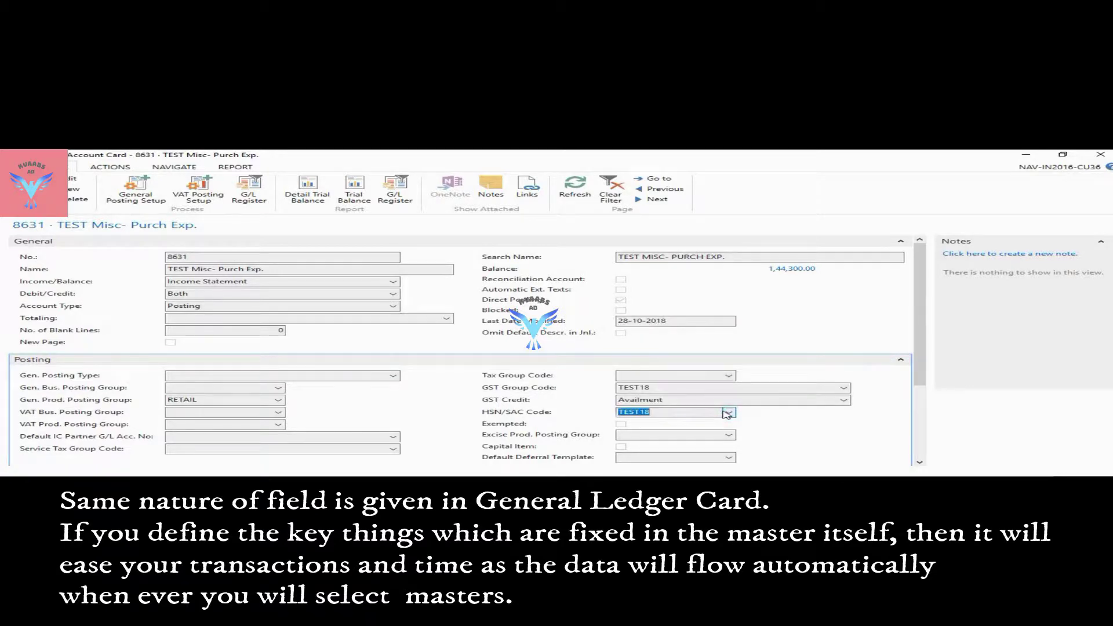
{"action": "left_click", "coordinate": [844, 388]}
{"action": "left_click", "coordinate": [843, 387]}
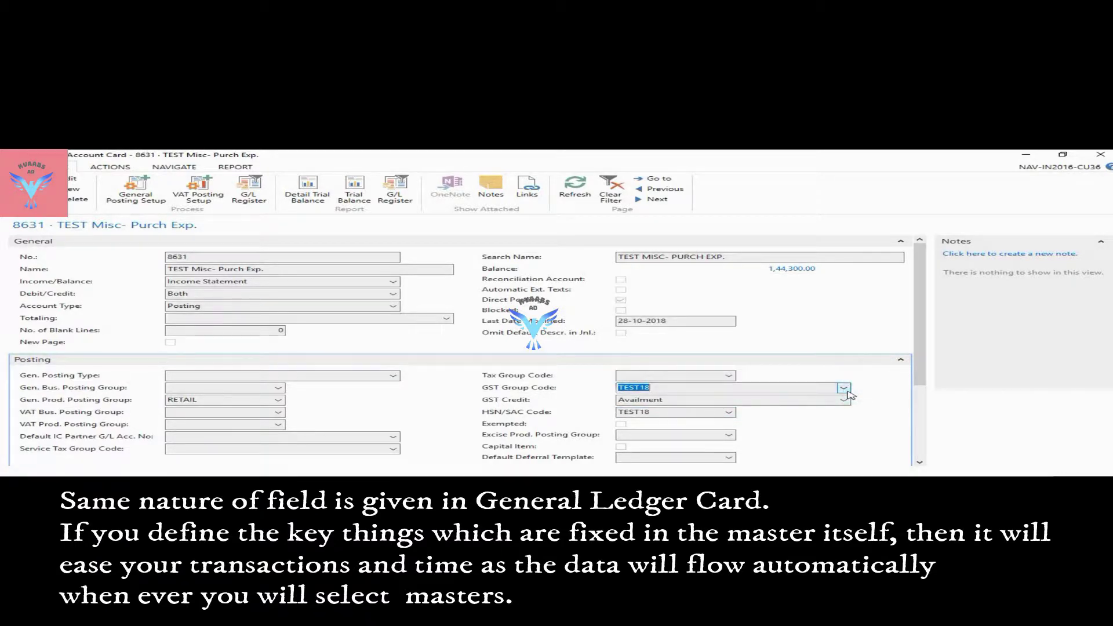
{"action": "left_click", "coordinate": [729, 413]}
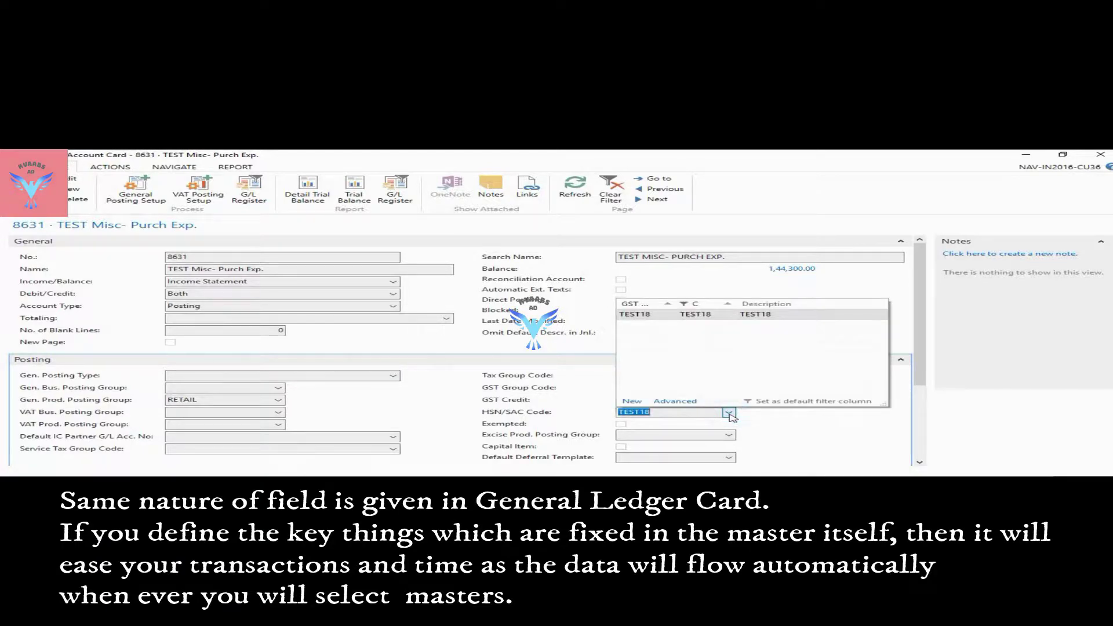
{"action": "left_click", "coordinate": [729, 413]}
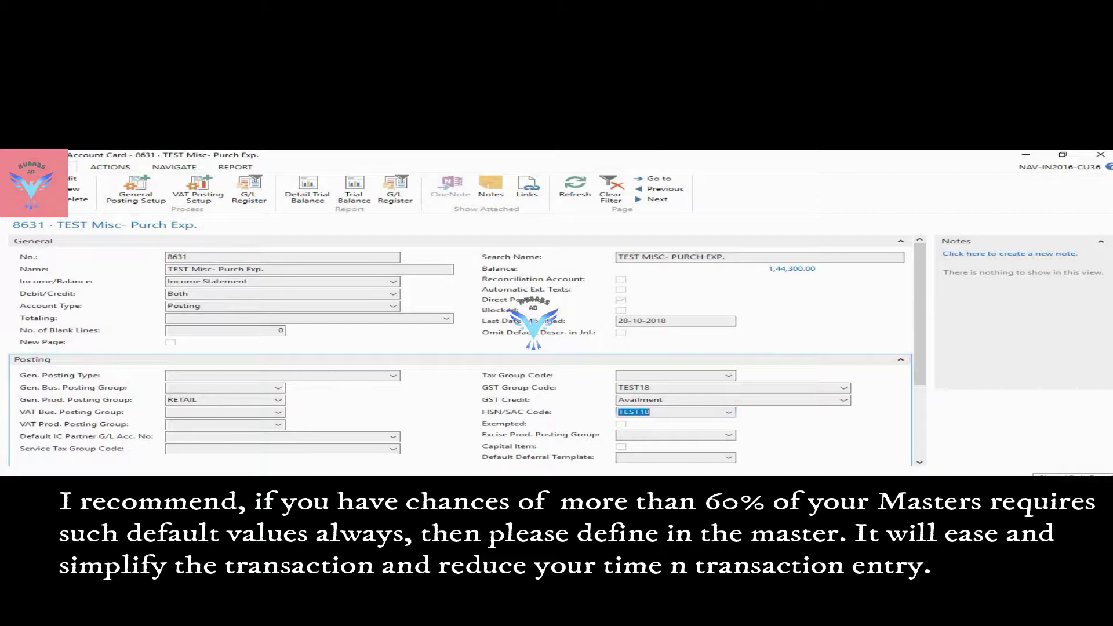
{"action": "key", "text": "Escape"}
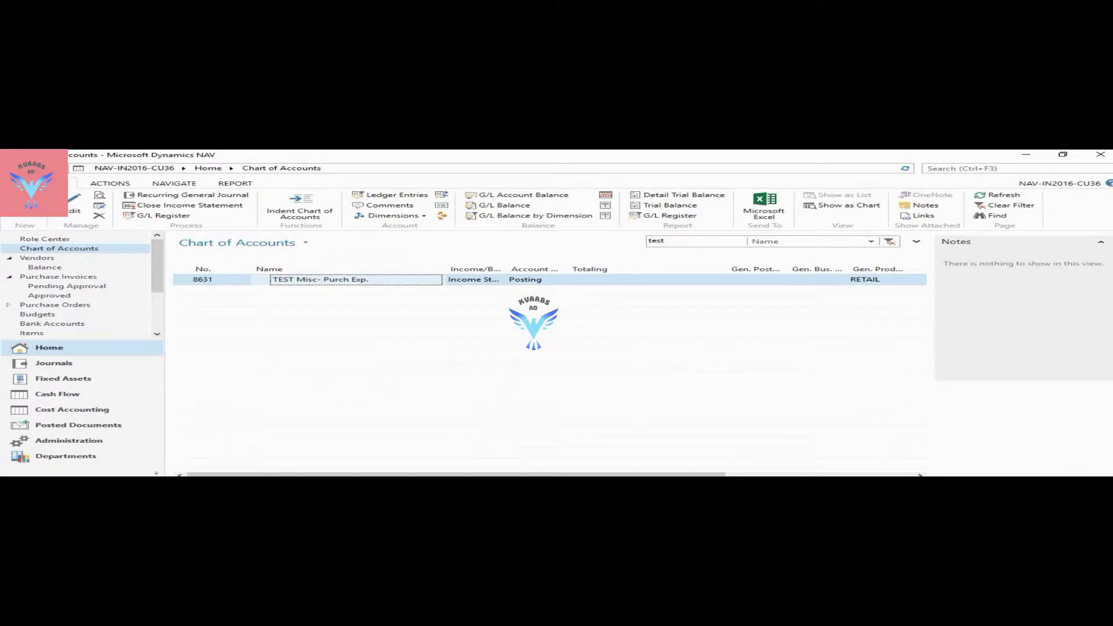
- Find the Vendors list through search and select unregistered vendor V00010
{"action": "left_click", "coordinate": [31, 333]}
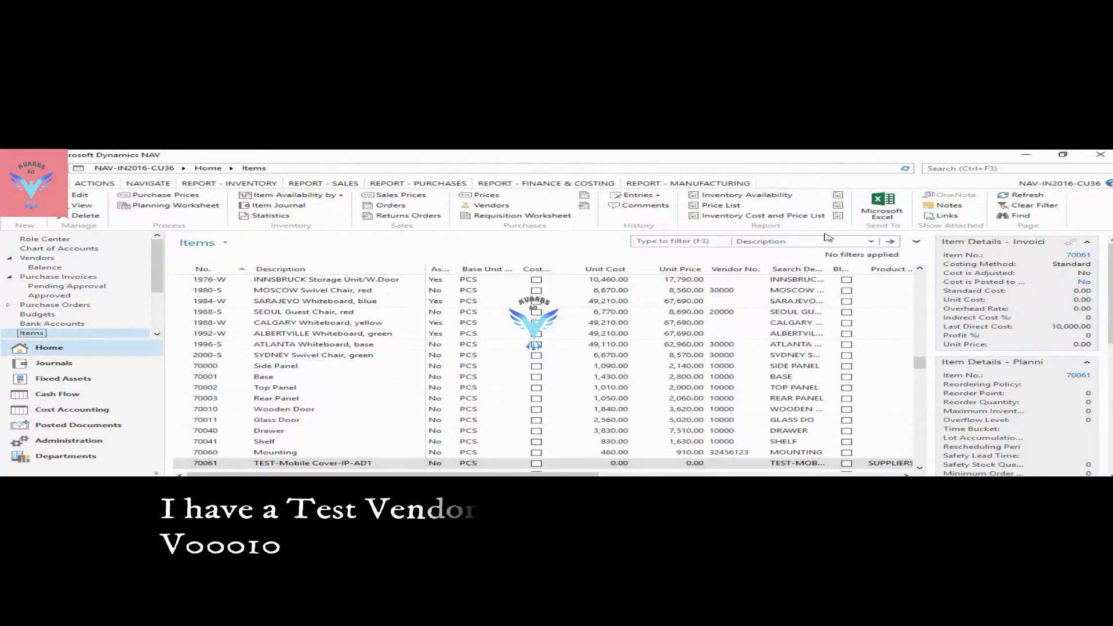
{"action": "left_click", "coordinate": [980, 168]}
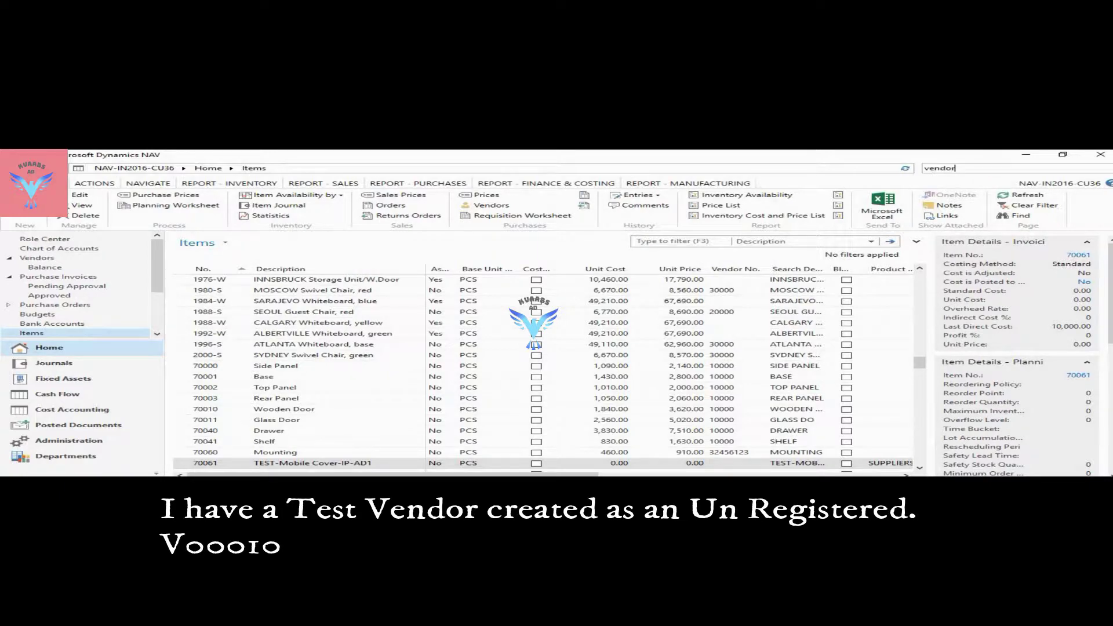
{"action": "type", "text": "vendor"}
{"action": "left_click", "coordinate": [753, 184]}
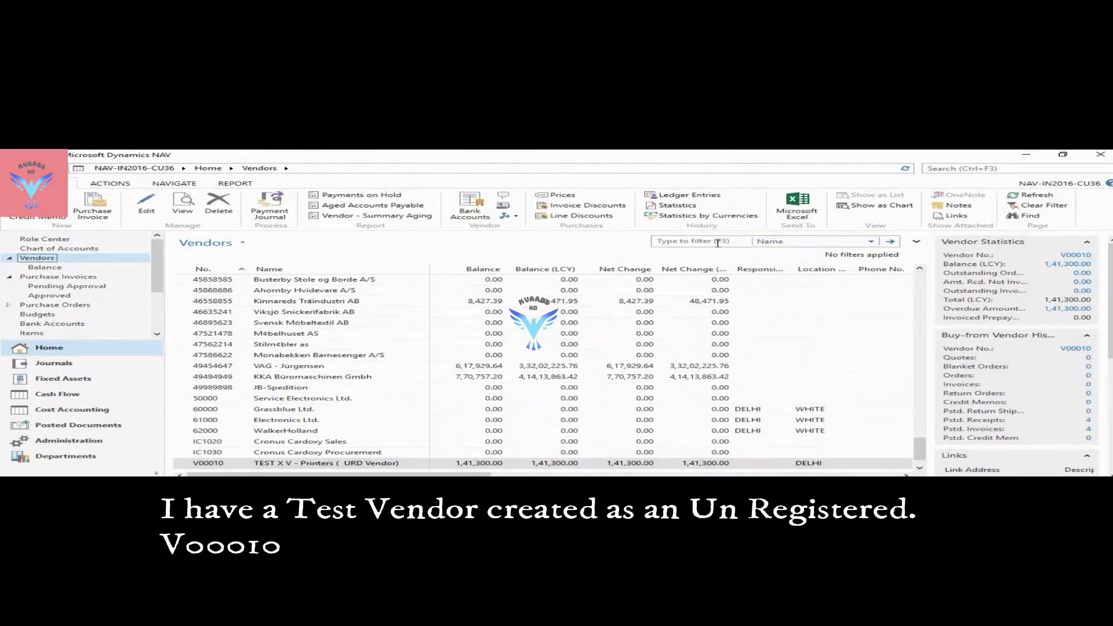
{"action": "left_click", "coordinate": [381, 463]}
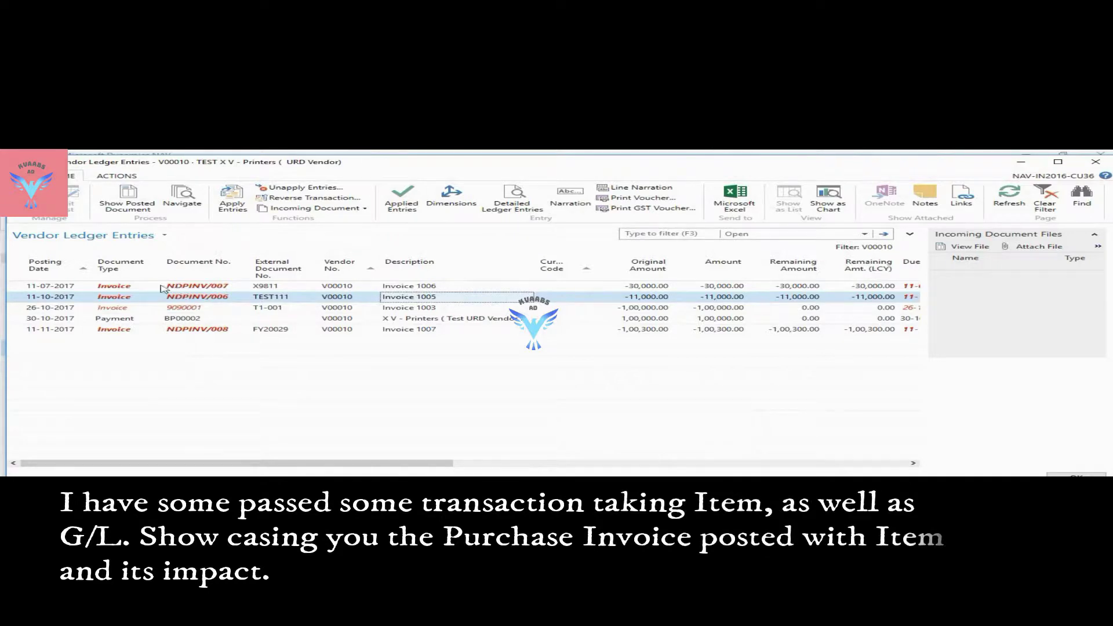
{"action": "left_click", "coordinate": [270, 320]}
{"action": "key", "text": "Tab"}
{"action": "key", "text": "Tab"}
{"action": "key", "text": "Tab"}
{"action": "key", "text": "Tab"}
{"action": "key", "text": "Tab"}
{"action": "key", "text": "Tab"}
{"action": "key", "text": "Tab"}
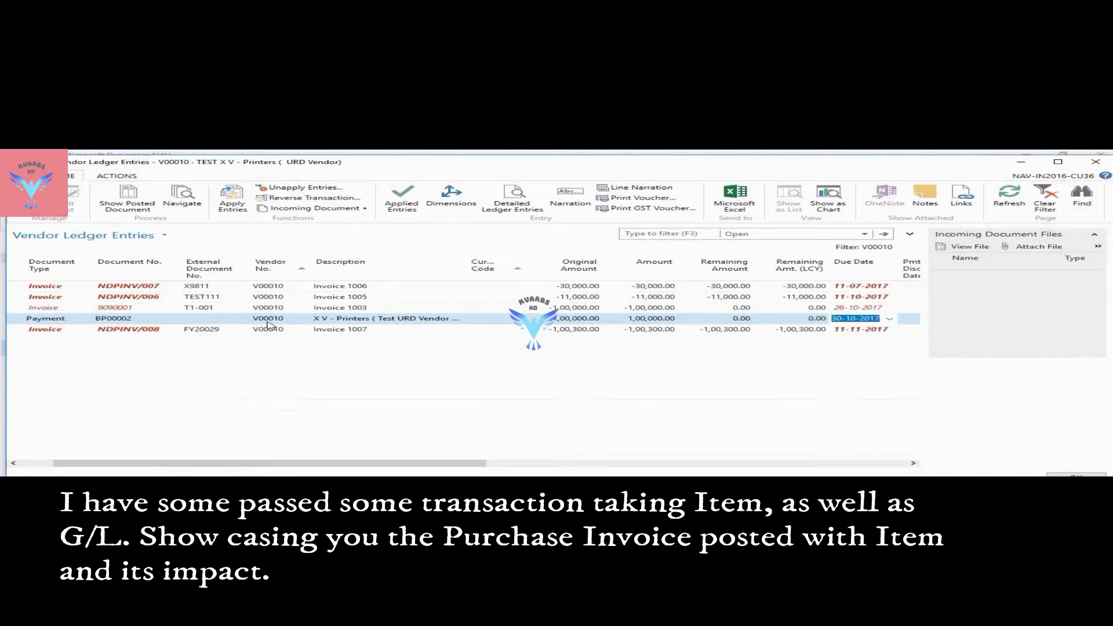
{"action": "key", "text": "Tab"}
{"action": "key", "text": "shift+Tab"}
{"action": "key", "text": "shift+Tab"}
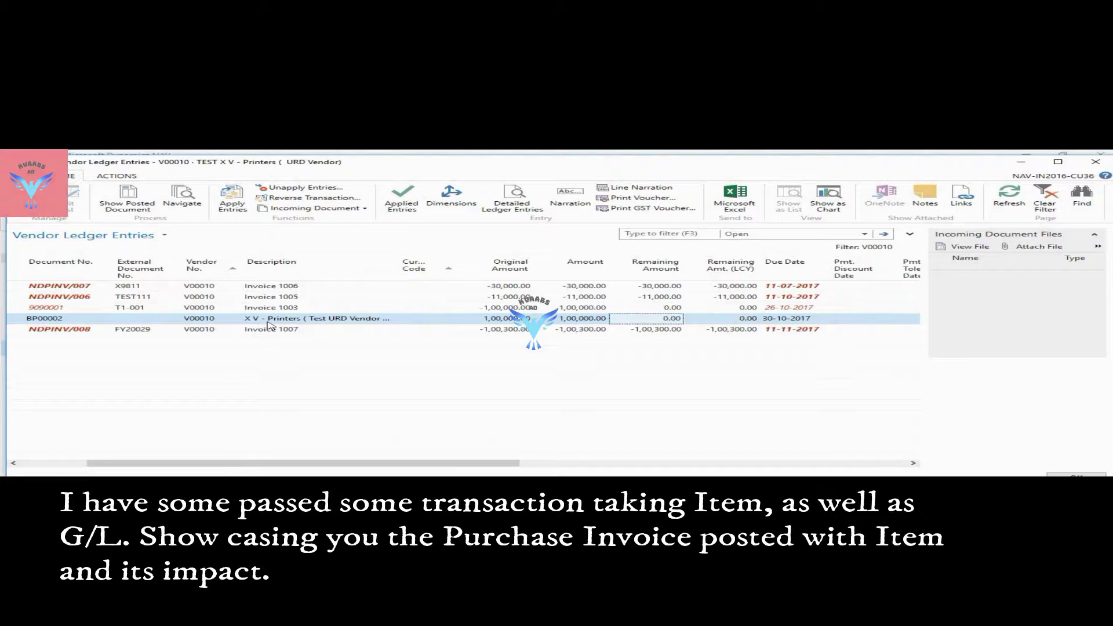
{"action": "key", "text": "Up"}
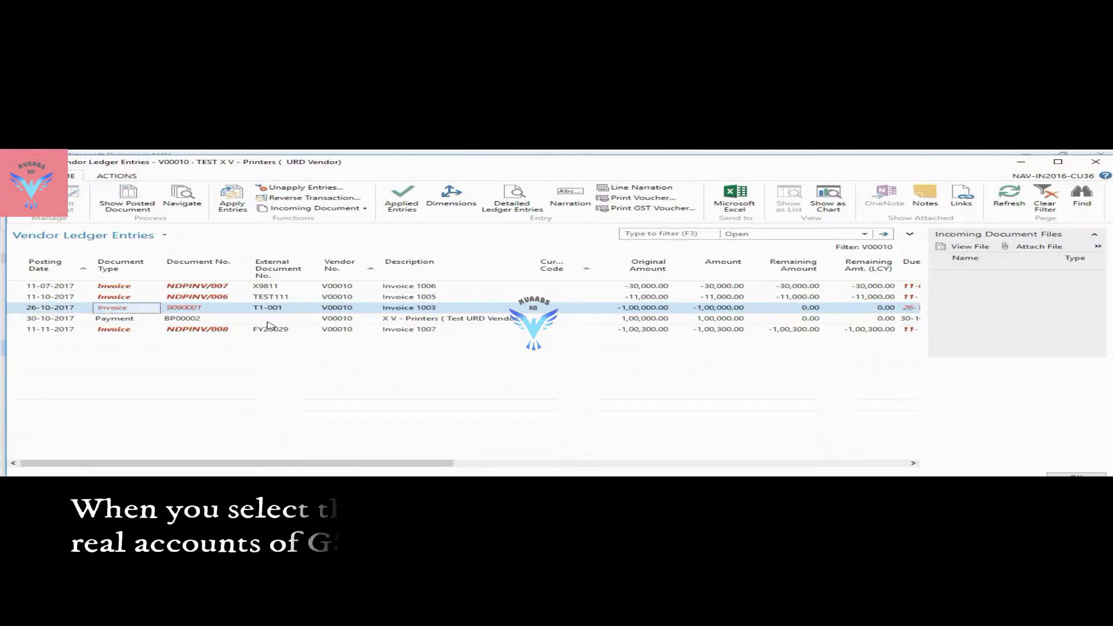
{"action": "key", "text": "Tab"}
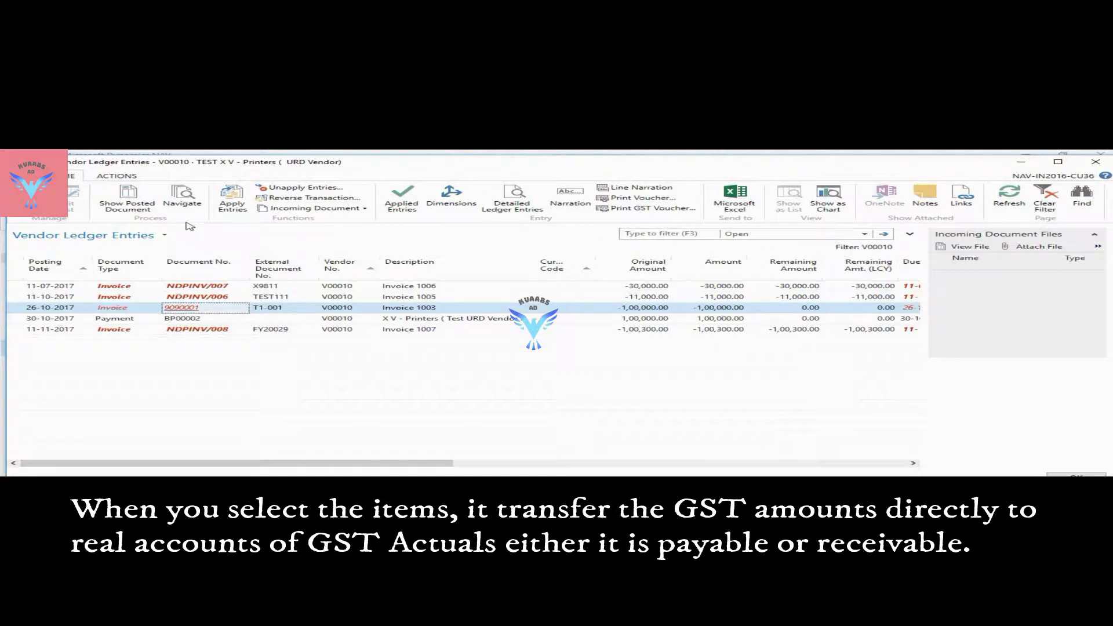
{"action": "left_click", "coordinate": [183, 204]}
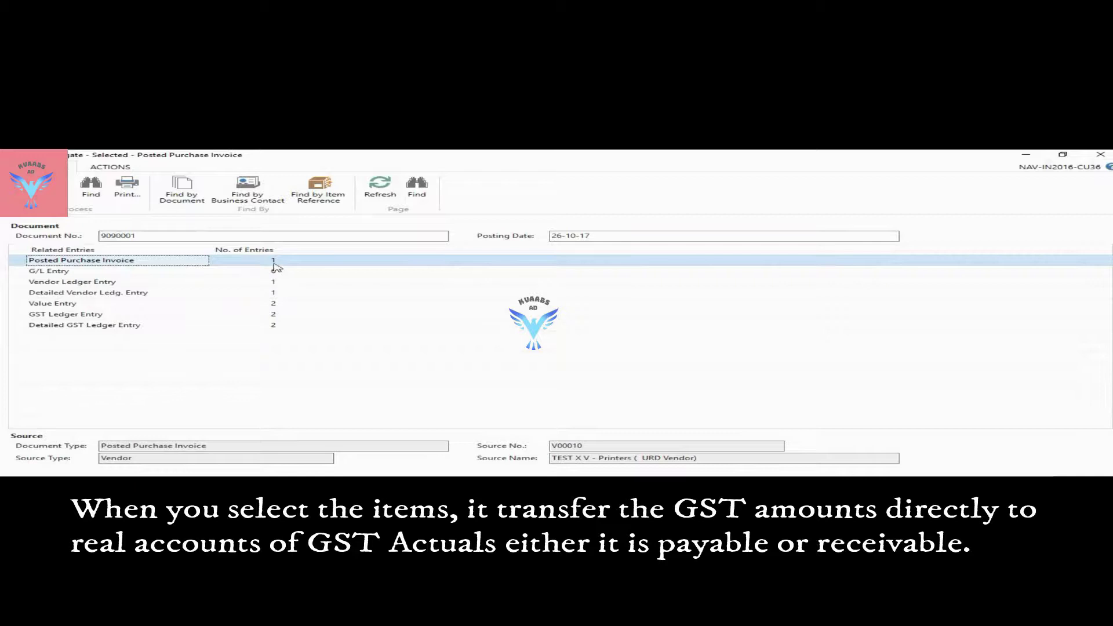
{"action": "left_click", "coordinate": [273, 262]}
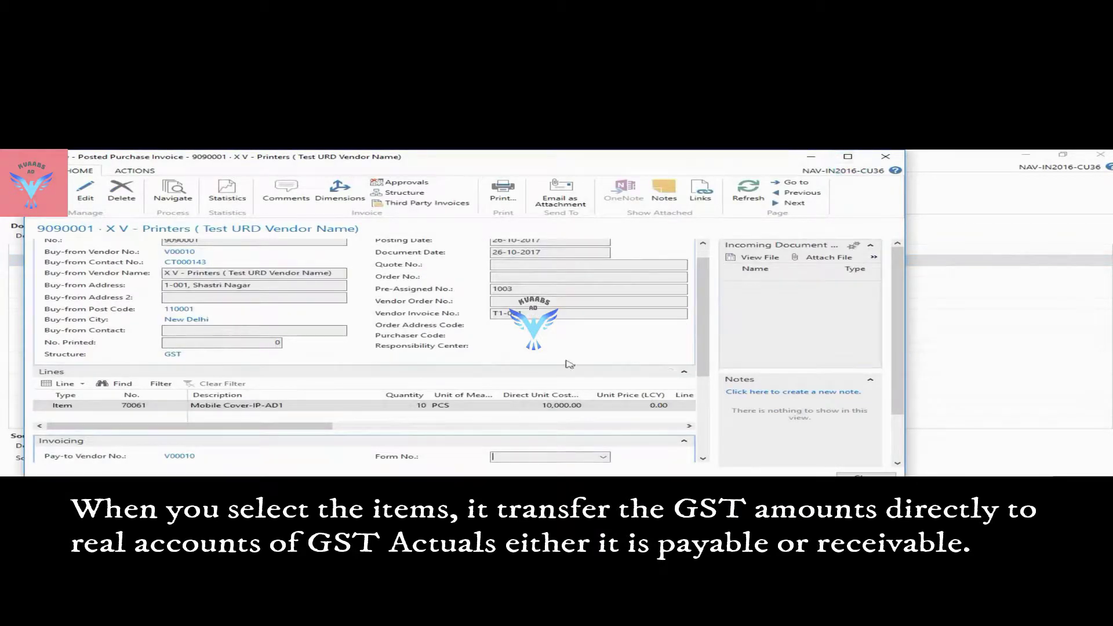
{"action": "left_click", "coordinate": [118, 406]}
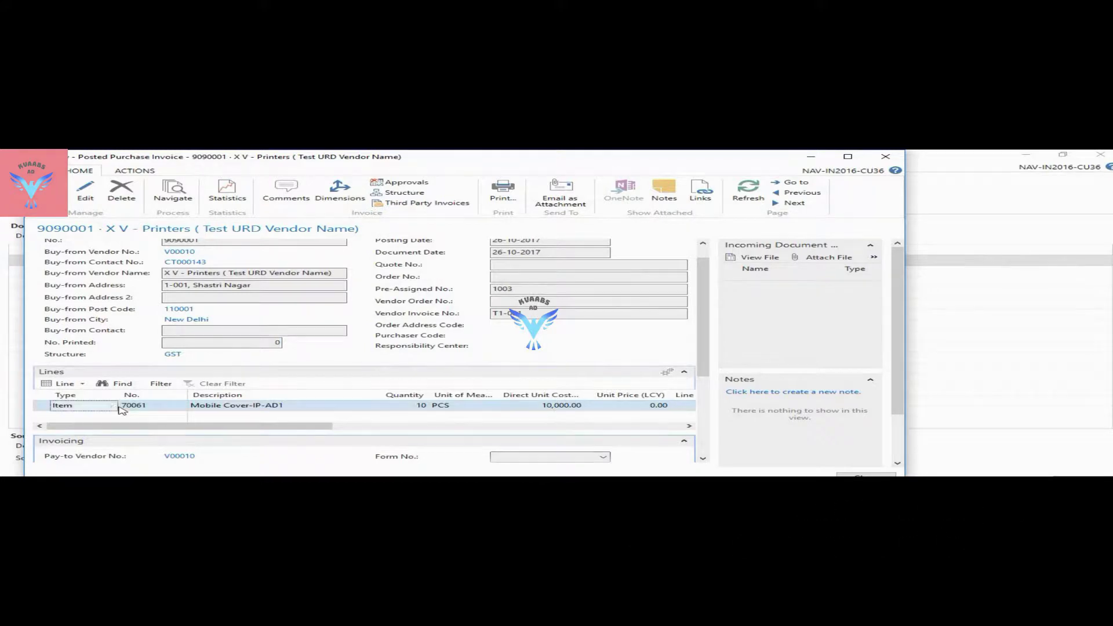
{"action": "left_click", "coordinate": [159, 407]}
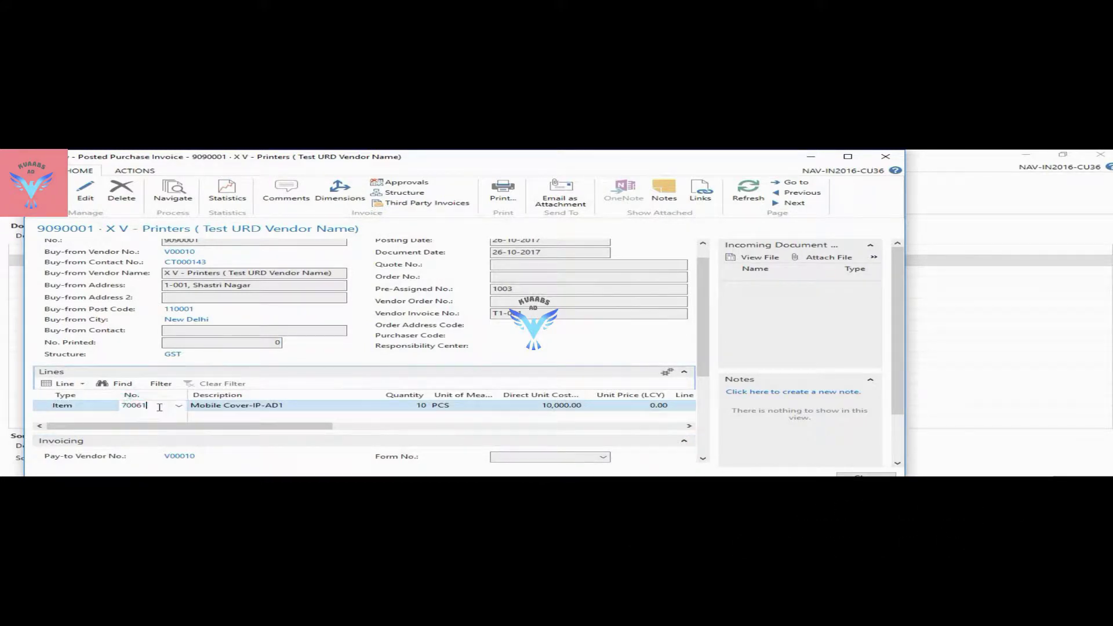
{"action": "left_click", "coordinate": [238, 406]}
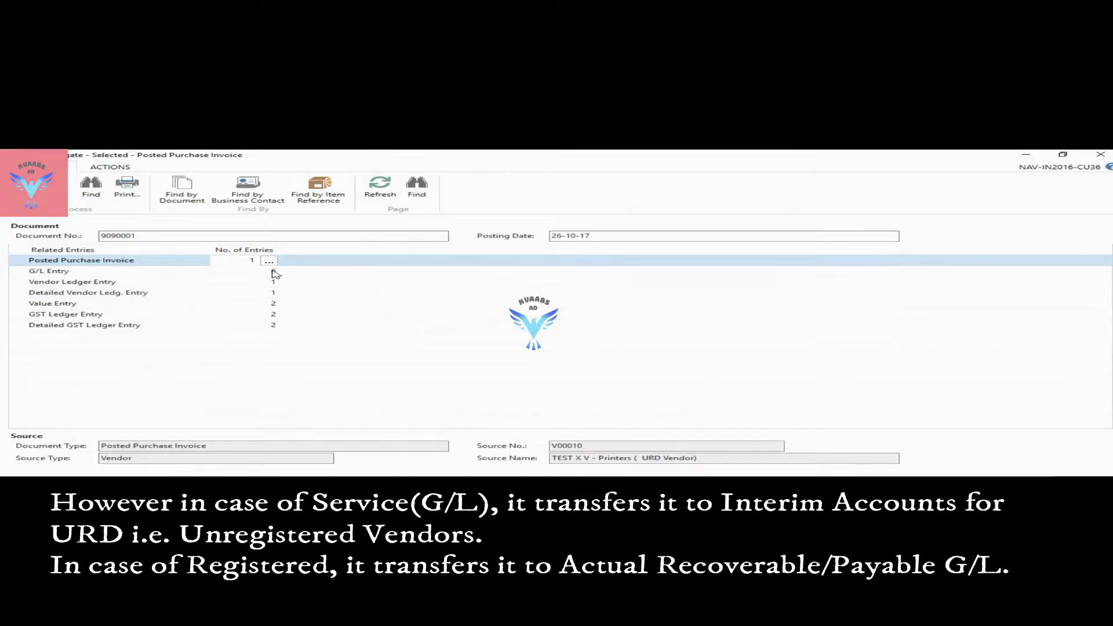
{"action": "left_click", "coordinate": [274, 271]}
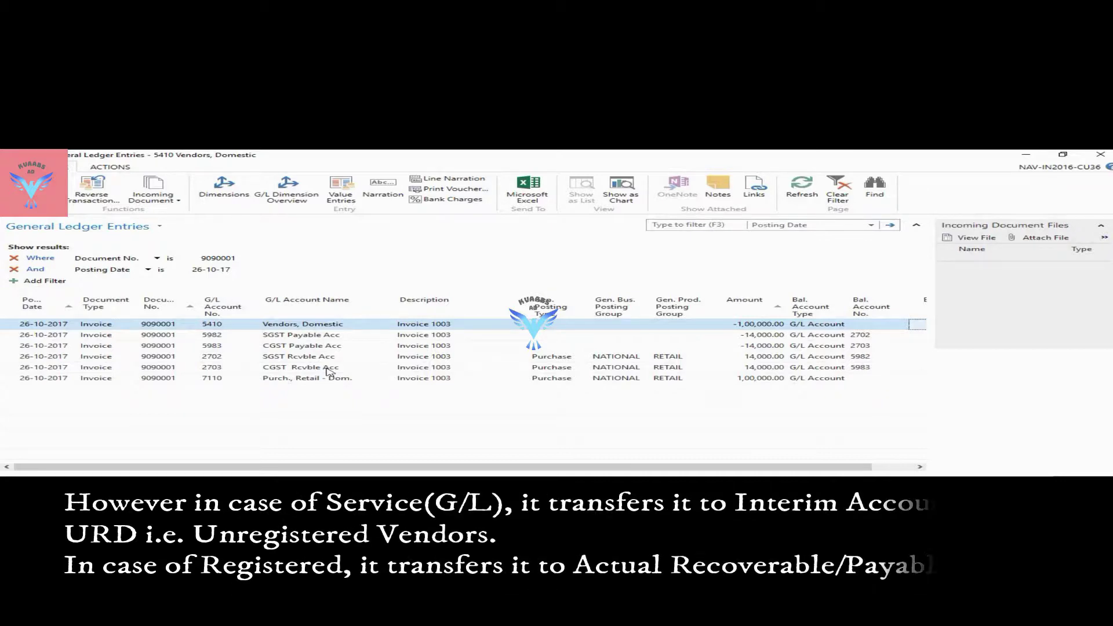
{"action": "key", "text": "ctrl+shift+i"}
- Navigate from NDPINV/007's ledger entry to the posted invoice and show its G/L entries
{"action": "key", "text": "Escape"}
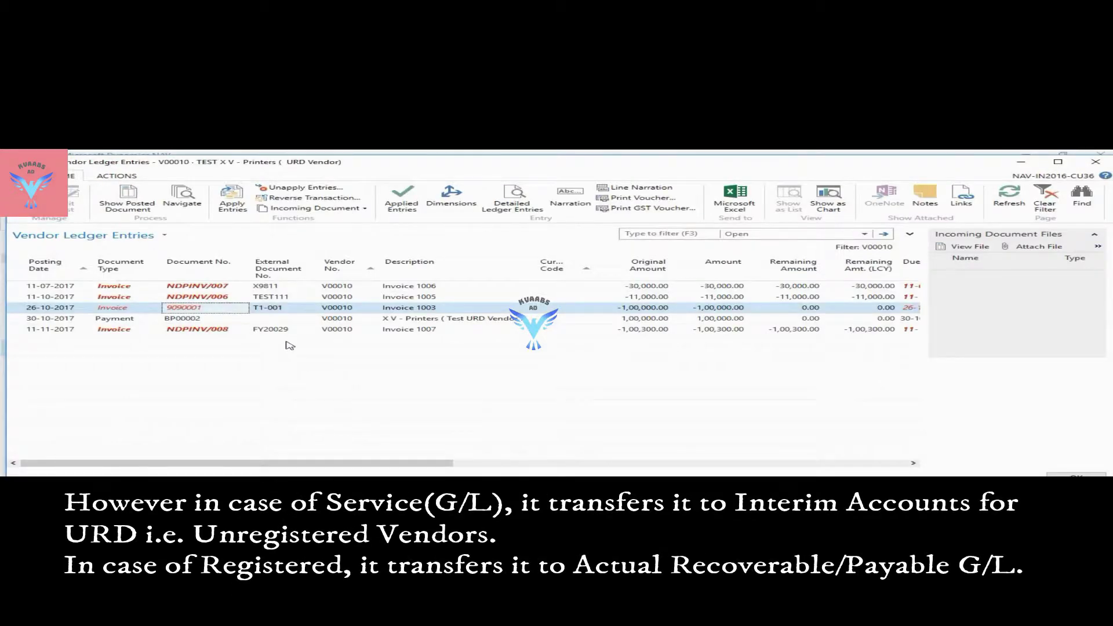
{"action": "left_click", "coordinate": [231, 288]}
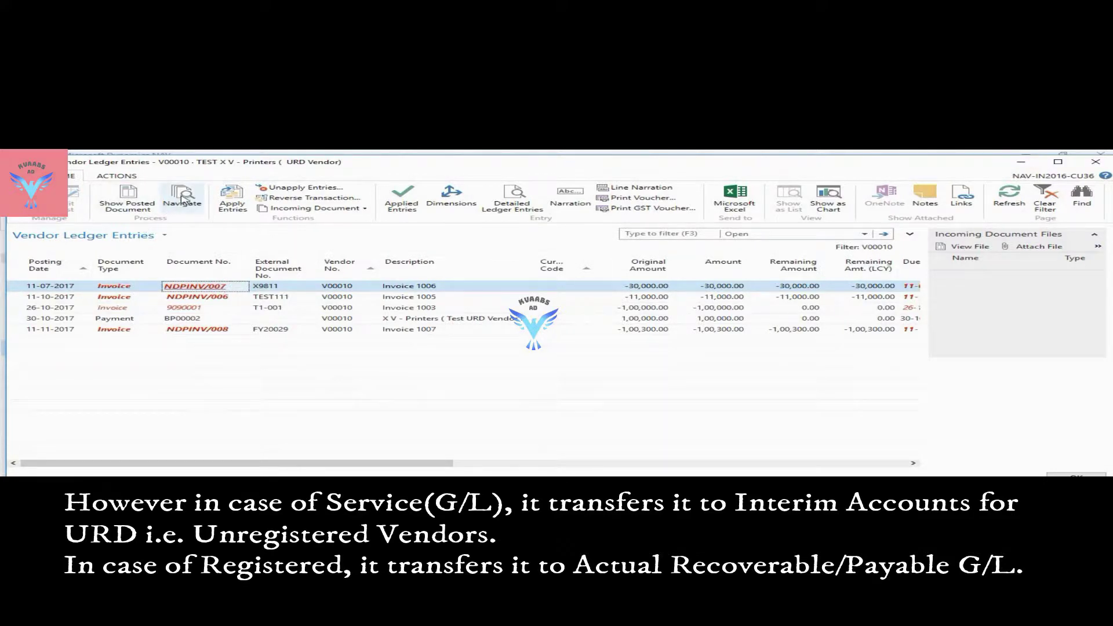
{"action": "left_click", "coordinate": [182, 199]}
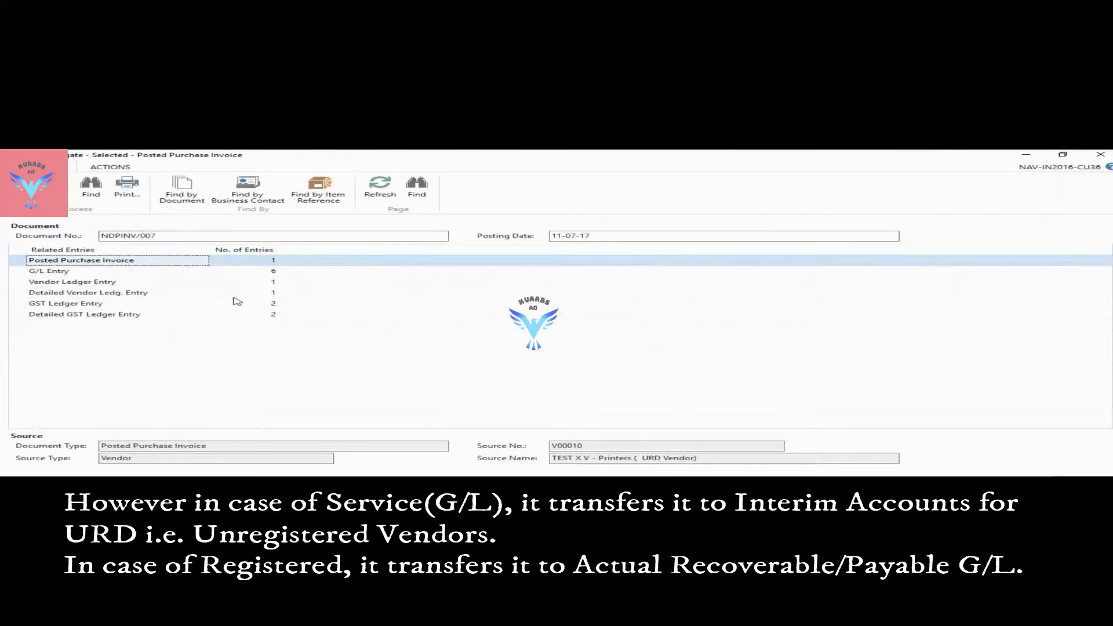
{"action": "left_click", "coordinate": [275, 261]}
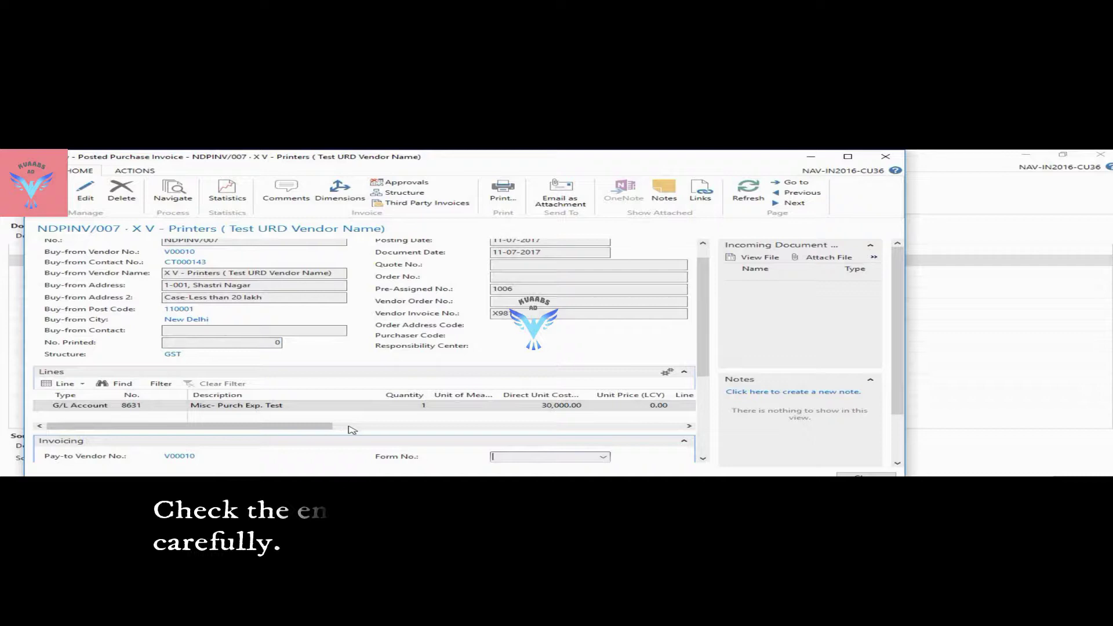
{"action": "left_click", "coordinate": [171, 194]}
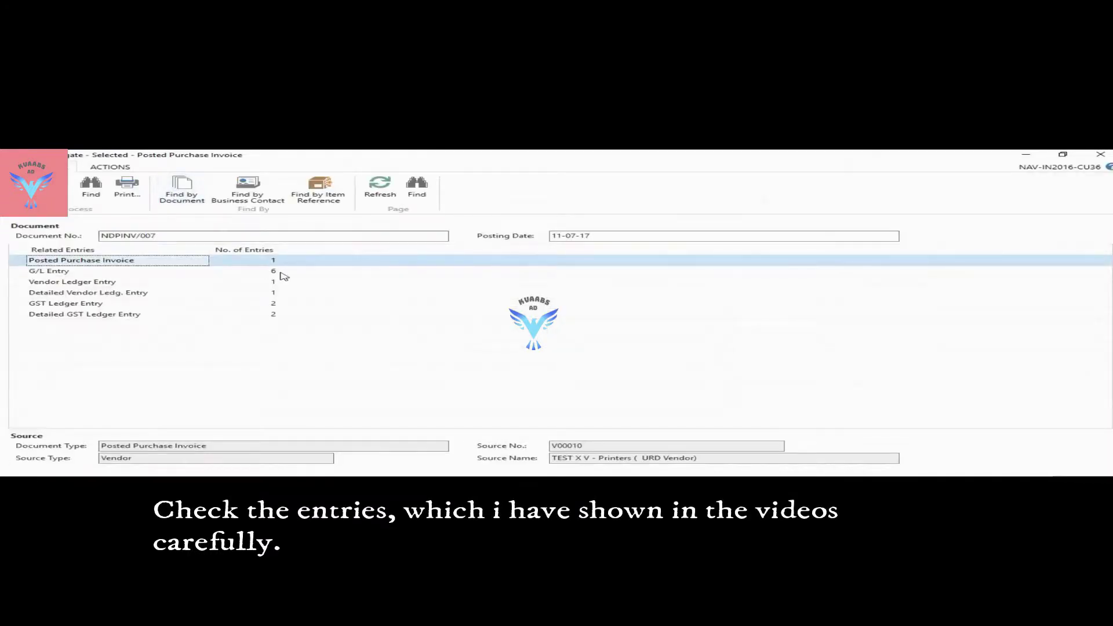
{"action": "left_click", "coordinate": [273, 271]}
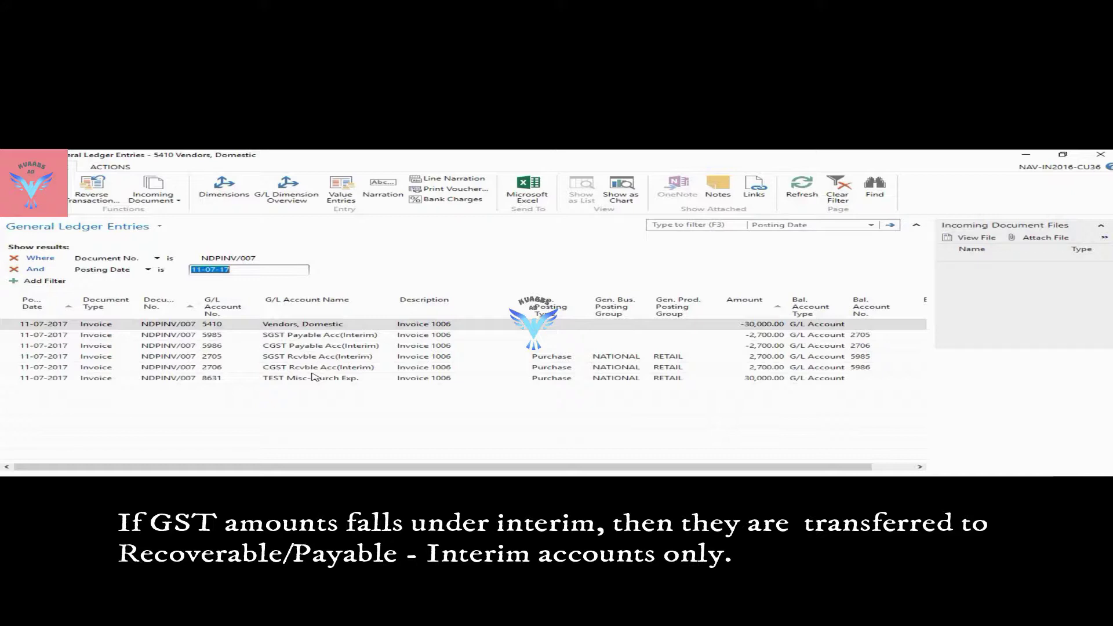
- Close and reopen NDPINV/007's G/L entries, then close all windows back to Vendors
{"action": "key", "text": "Escape"}
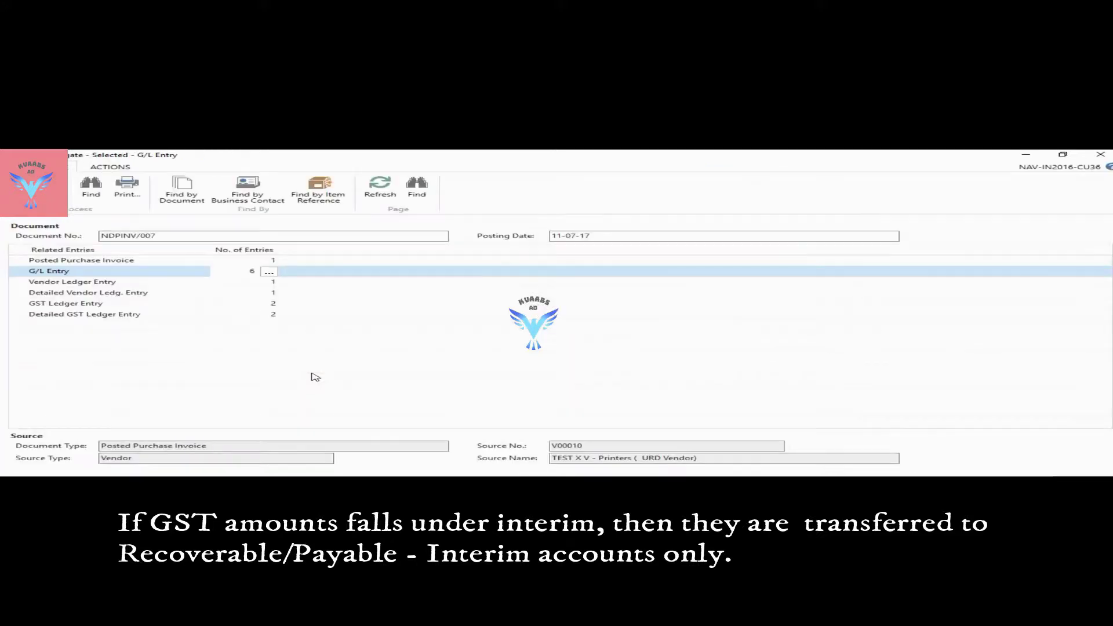
{"action": "left_click", "coordinate": [268, 272]}
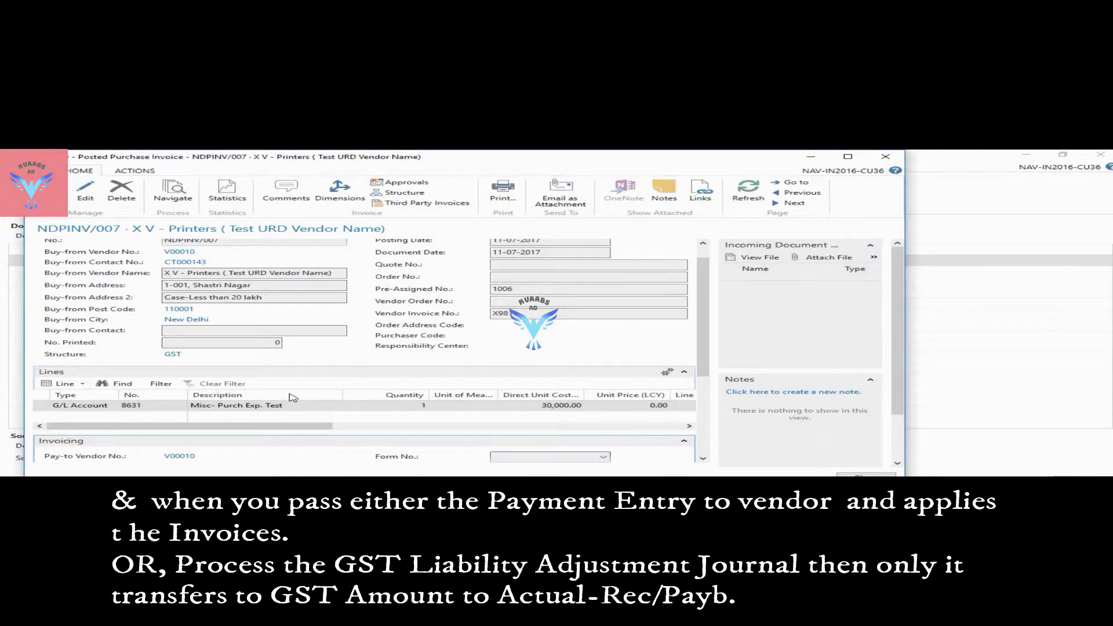
{"action": "key", "text": "Escape"}
{"action": "key", "text": "Escape"}
{"action": "key", "text": "Escape"}
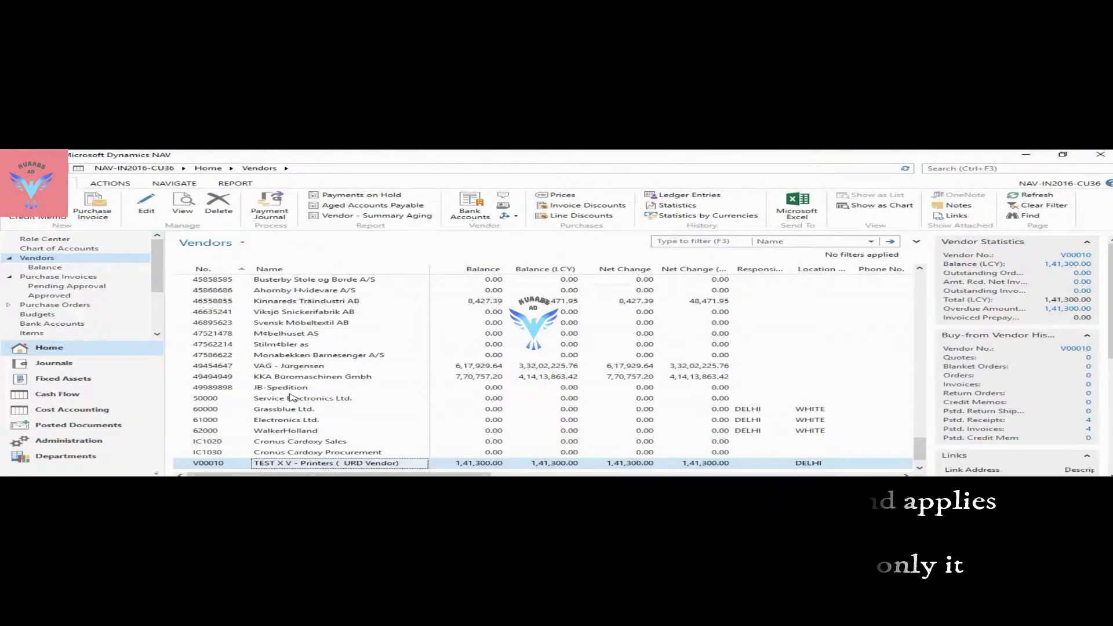
- Open GST Liability Adjustment and choose GST Registration No. 09COMPA0007INFO
{"action": "left_click", "coordinate": [938, 168]}
{"action": "type", "text": "gst liab"}
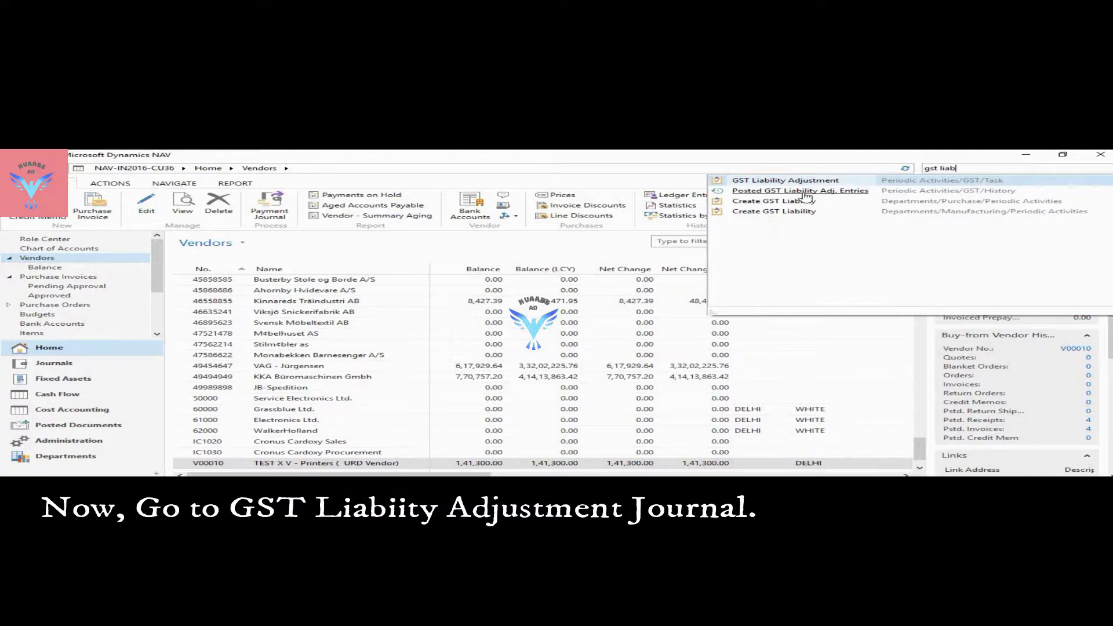
{"action": "left_click", "coordinate": [781, 181]}
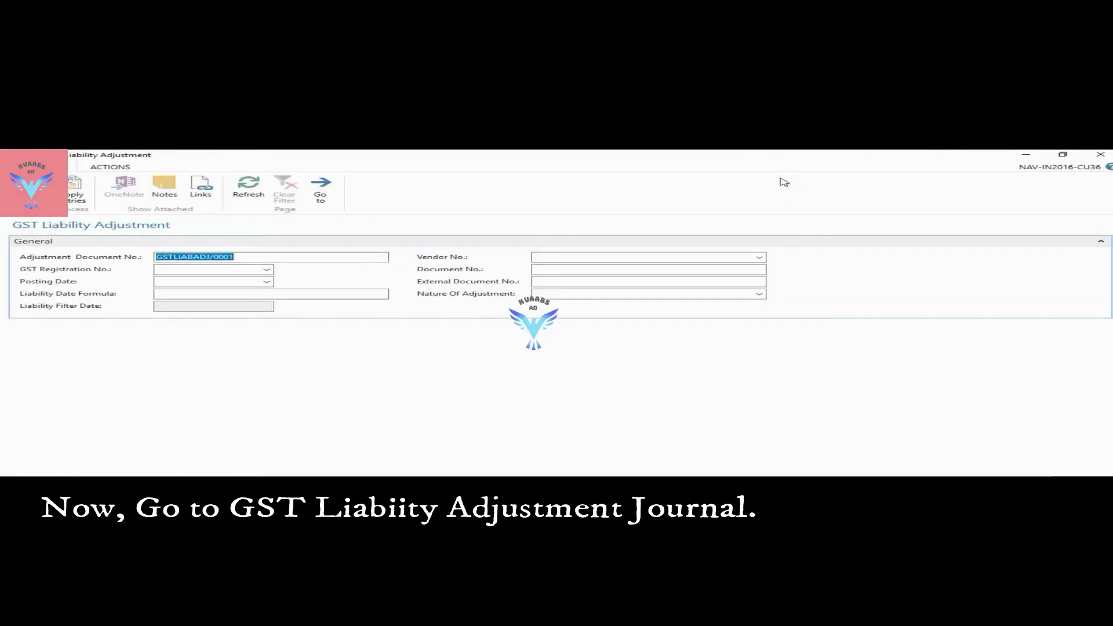
{"action": "left_click", "coordinate": [232, 268]}
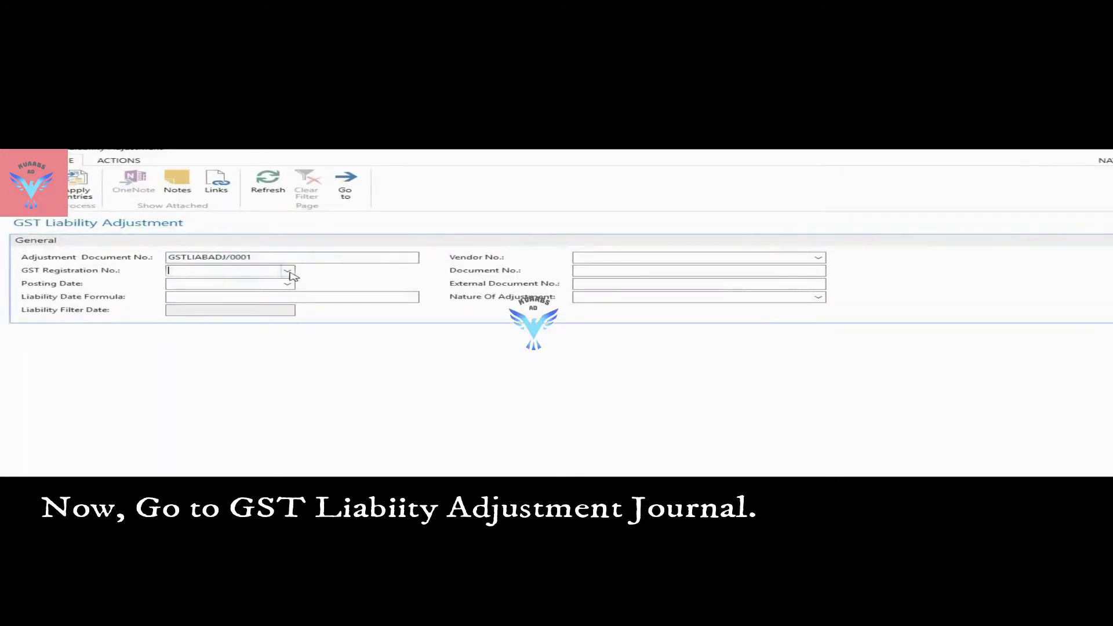
{"action": "left_click", "coordinate": [287, 270]}
{"action": "left_click", "coordinate": [231, 305]}
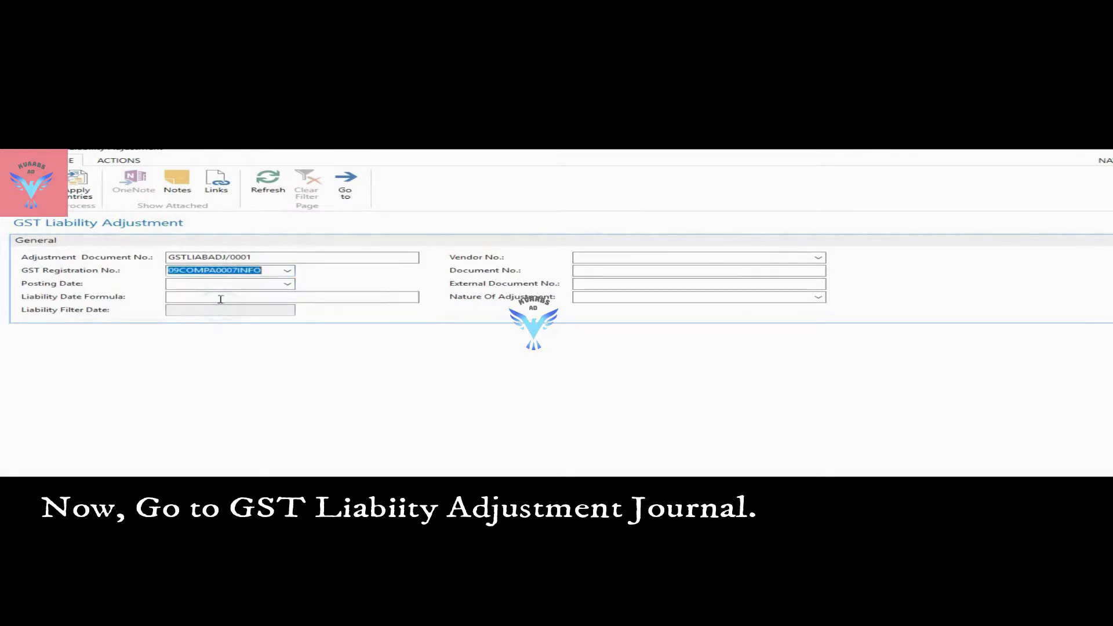
- Set posting date 31-10-2017, formula 60D and nature Generate, then apply the URD entries
{"action": "left_click", "coordinate": [219, 285]}
{"action": "type", "text": "3"}
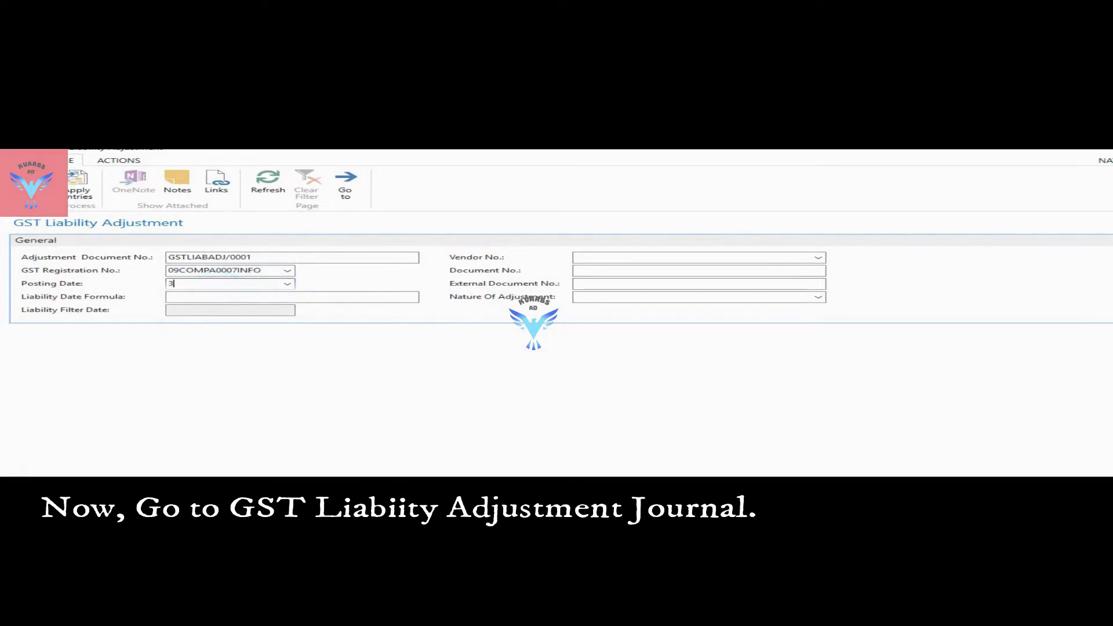
{"action": "type", "text": "1-10-2017"}
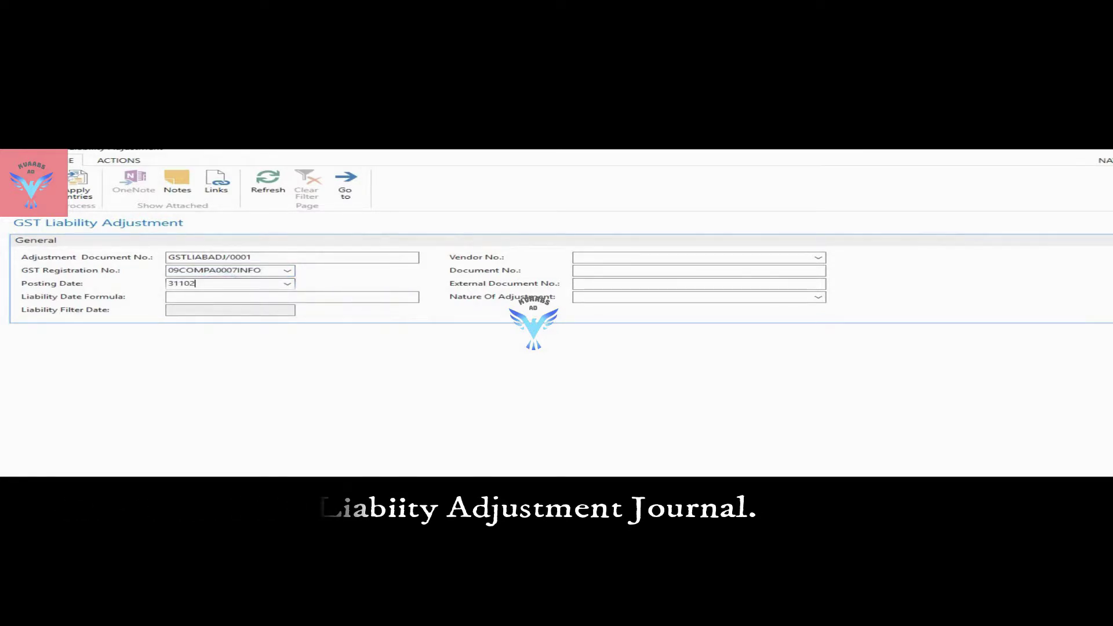
{"action": "key", "text": "Tab"}
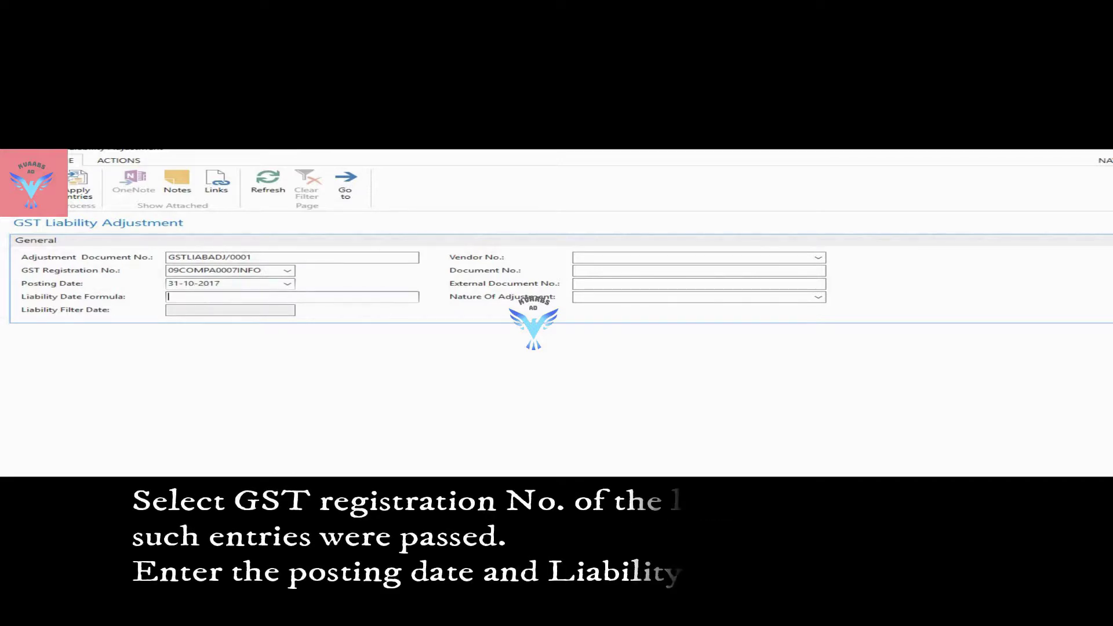
{"action": "type", "text": "60D"}
{"action": "key", "text": "Tab"}
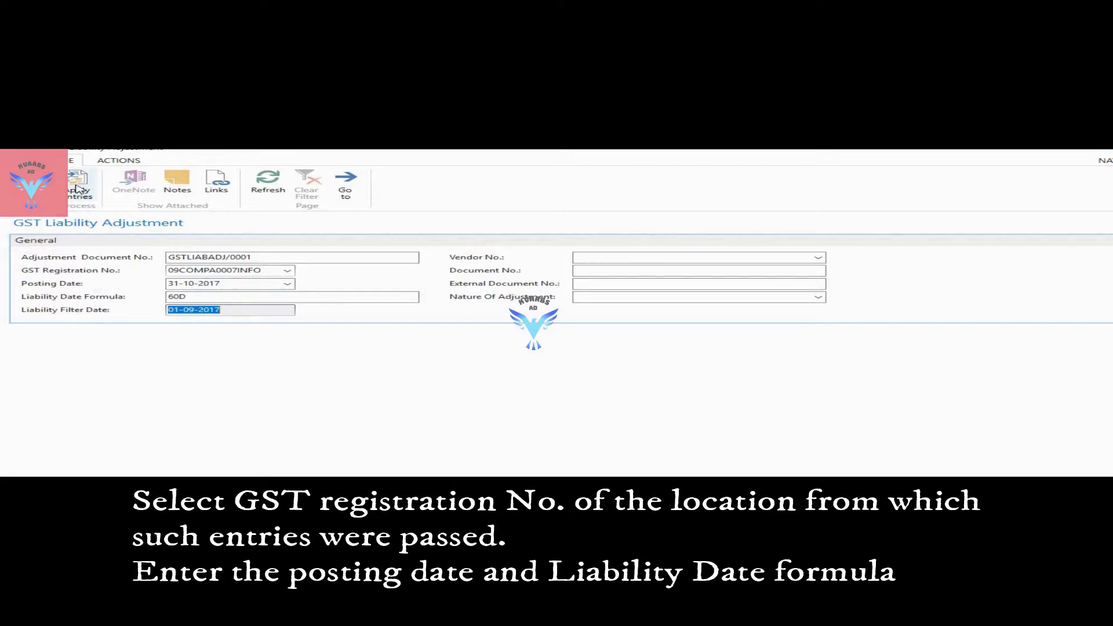
{"action": "left_click", "coordinate": [818, 298]}
{"action": "left_click", "coordinate": [595, 322]}
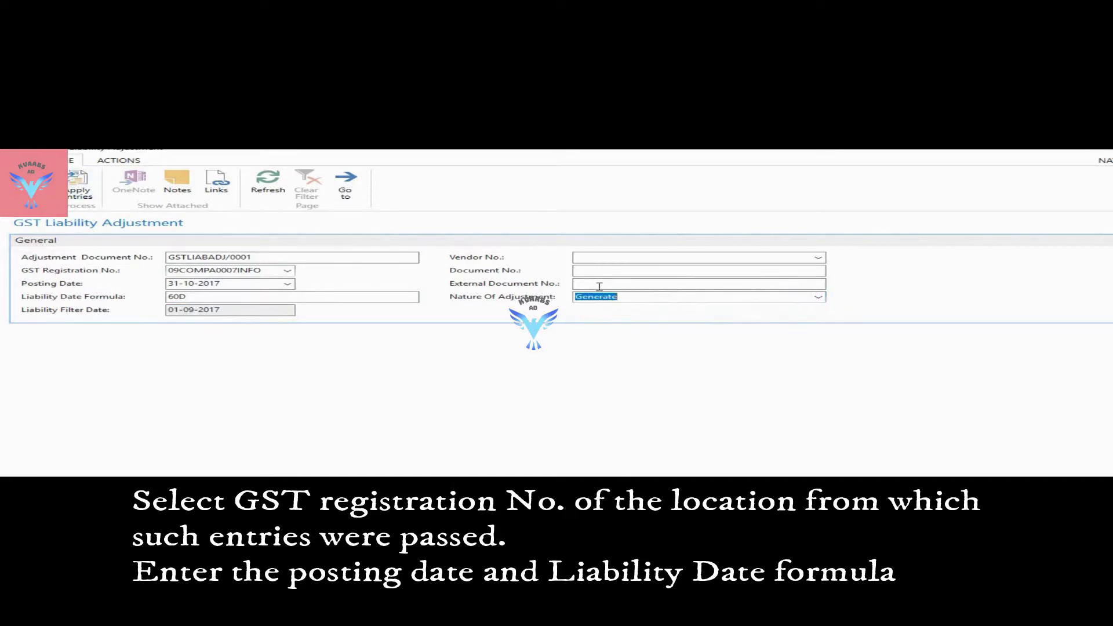
{"action": "left_click", "coordinate": [608, 257]}
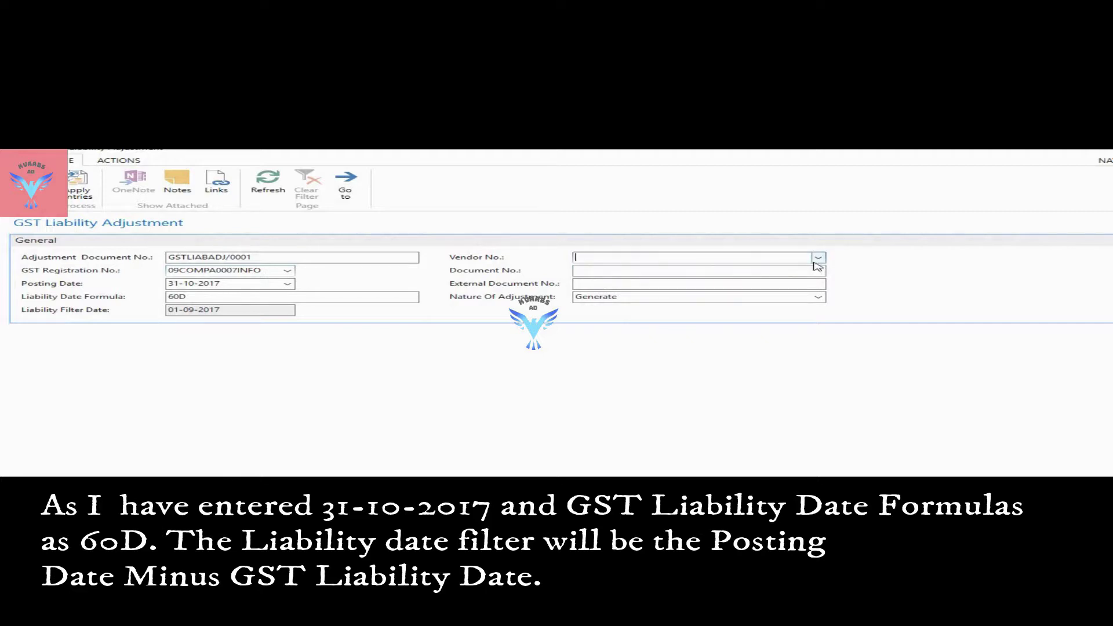
{"action": "key", "text": "Tab"}
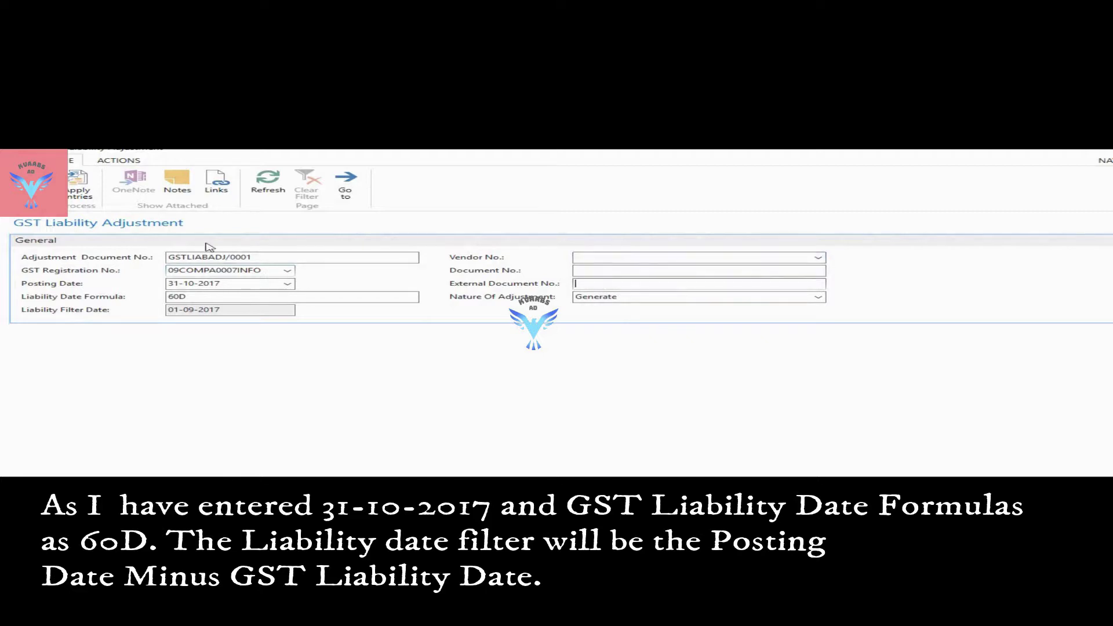
{"action": "left_click", "coordinate": [78, 195]}
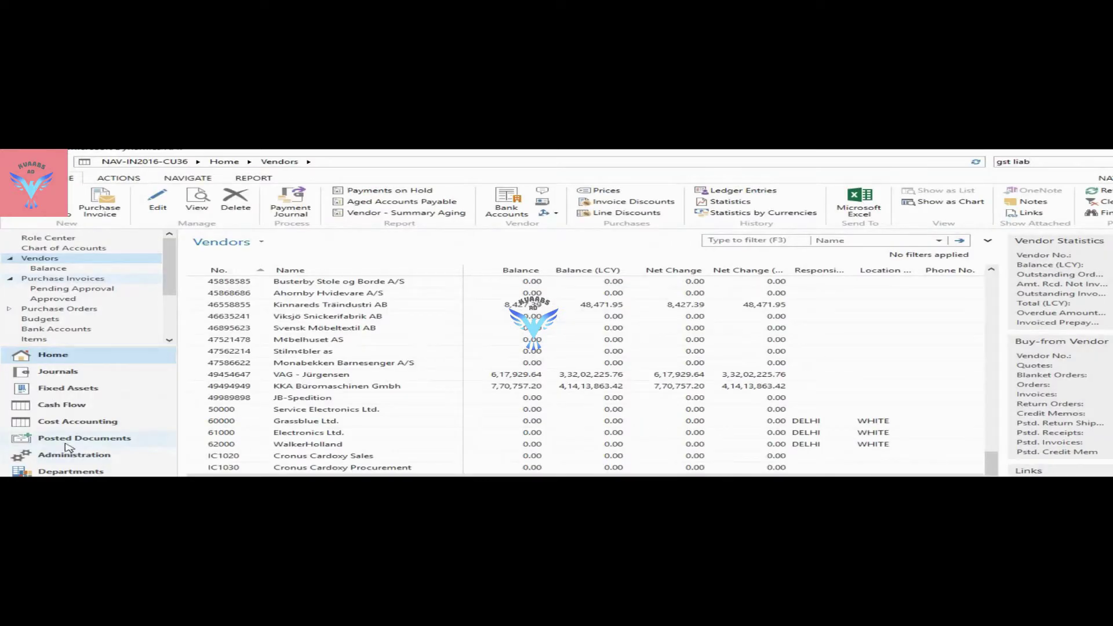
- Sort G/L Registers newest first and view the GST- LIABL register's eight ledger entries
{"action": "left_click", "coordinate": [66, 442]}
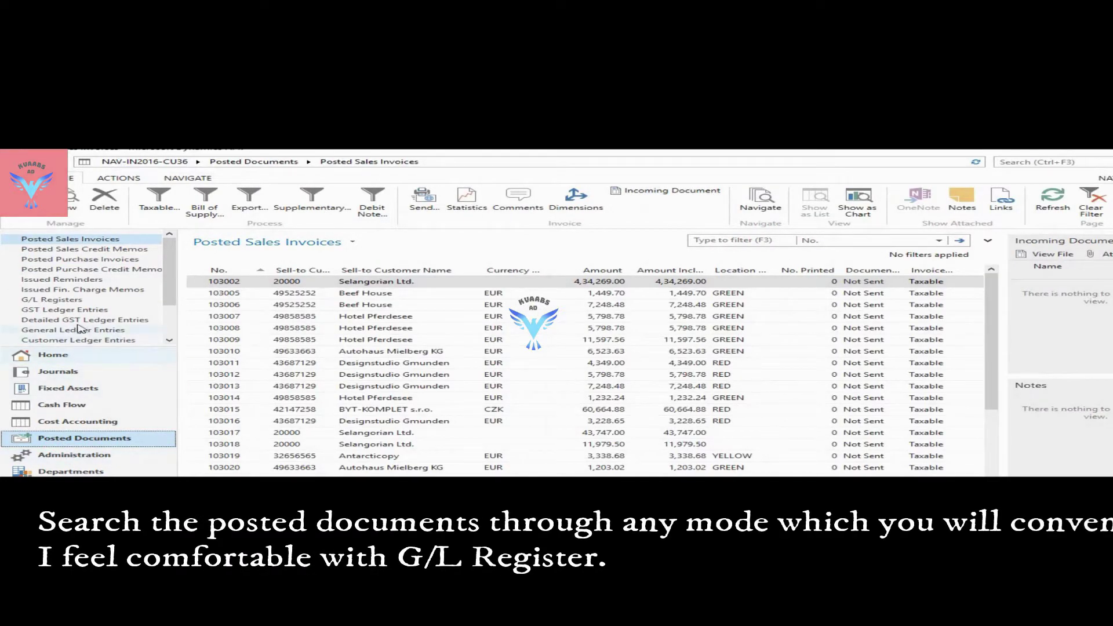
{"action": "left_click", "coordinate": [64, 300]}
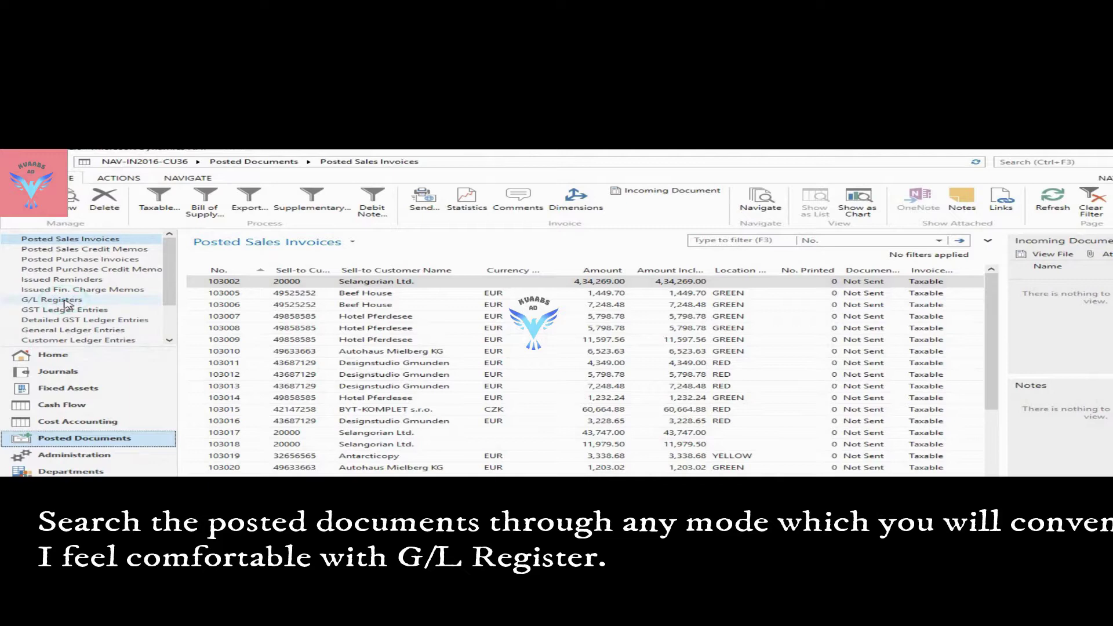
{"action": "left_click", "coordinate": [230, 271]}
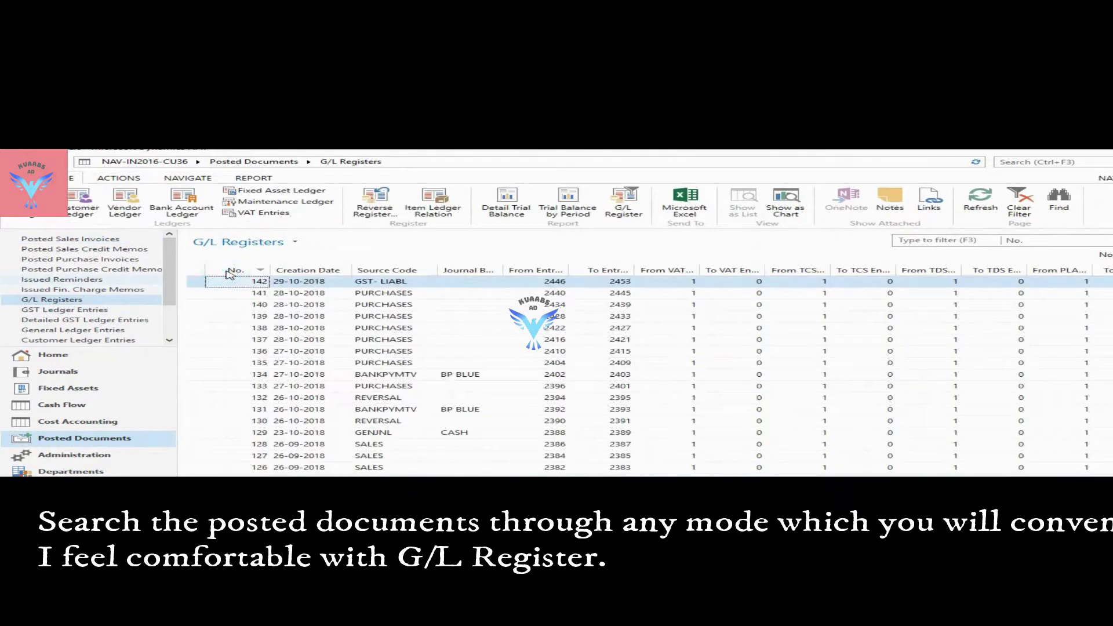
{"action": "left_click", "coordinate": [421, 282]}
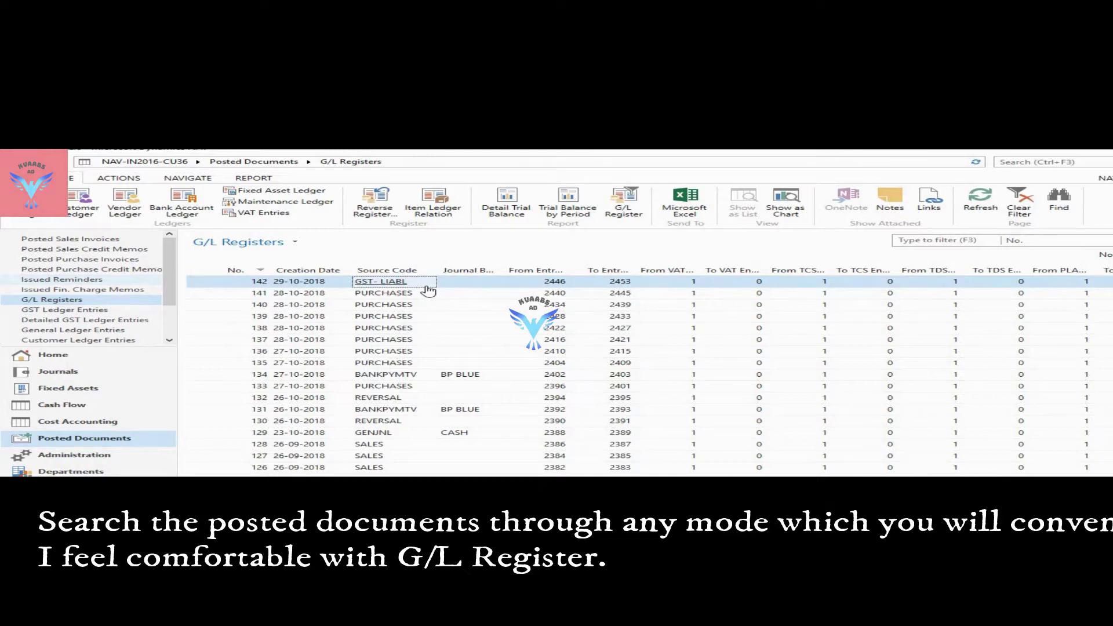
{"action": "left_click", "coordinate": [37, 203]}
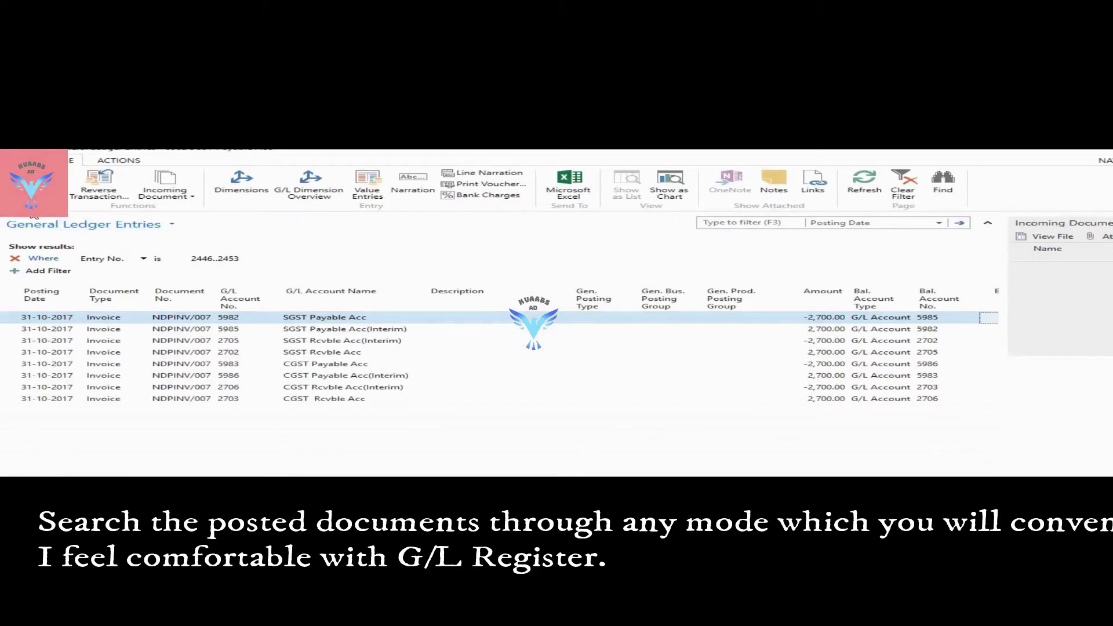
{"action": "left_click", "coordinate": [433, 328]}
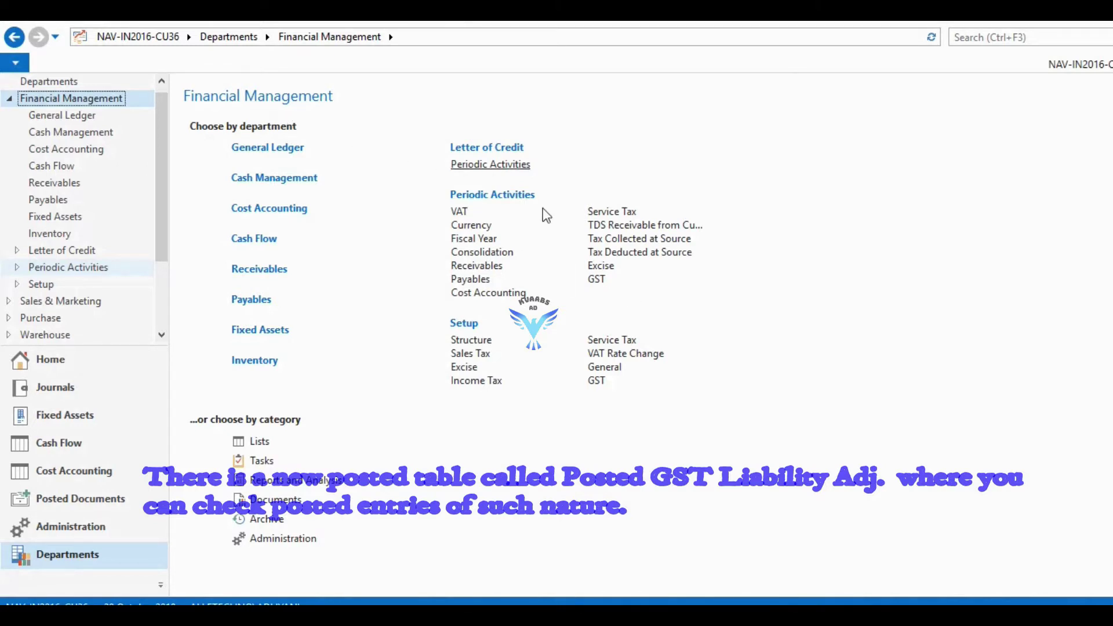
- Open the archived Posted GST Liability Adj. Entries and review NDPINV/007's CGST and SGST amounts
{"action": "left_click", "coordinate": [596, 281]}
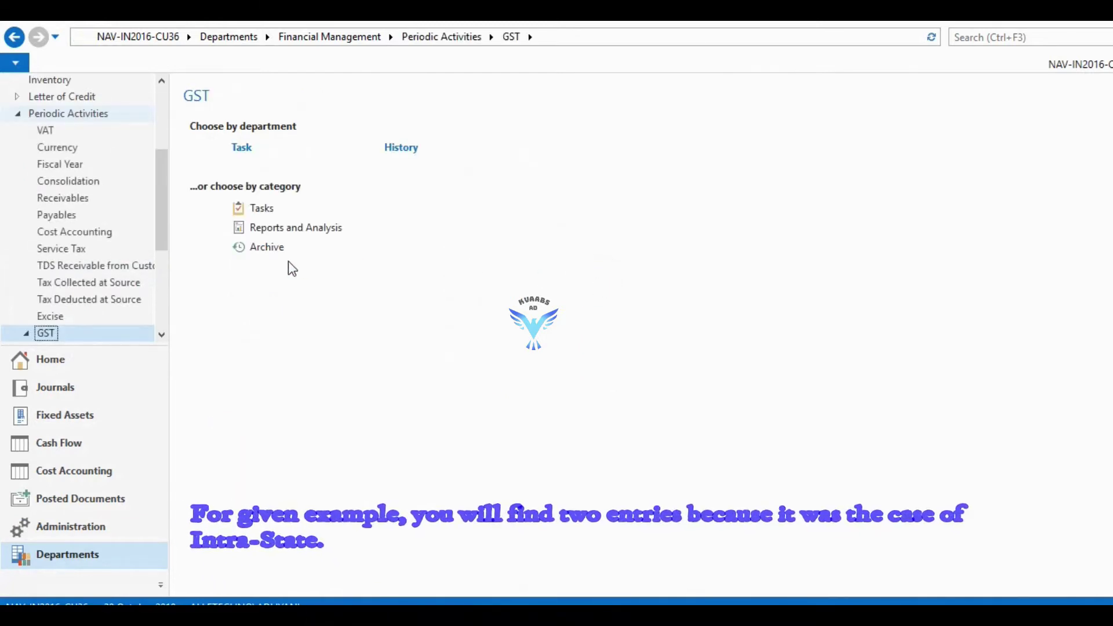
{"action": "left_click", "coordinate": [264, 249]}
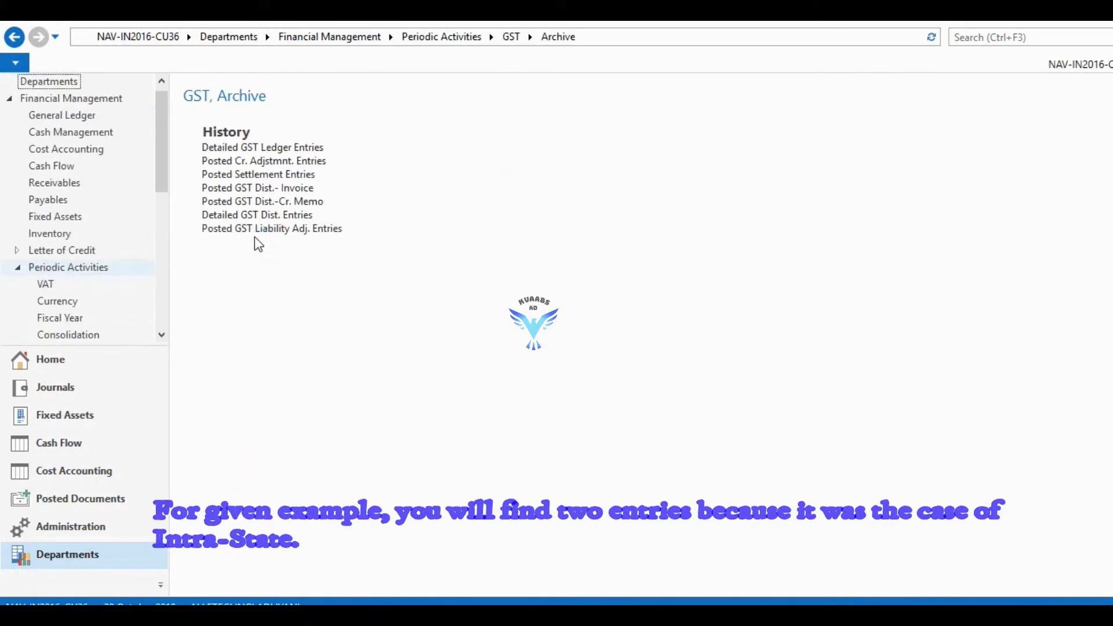
{"action": "left_click", "coordinate": [250, 229]}
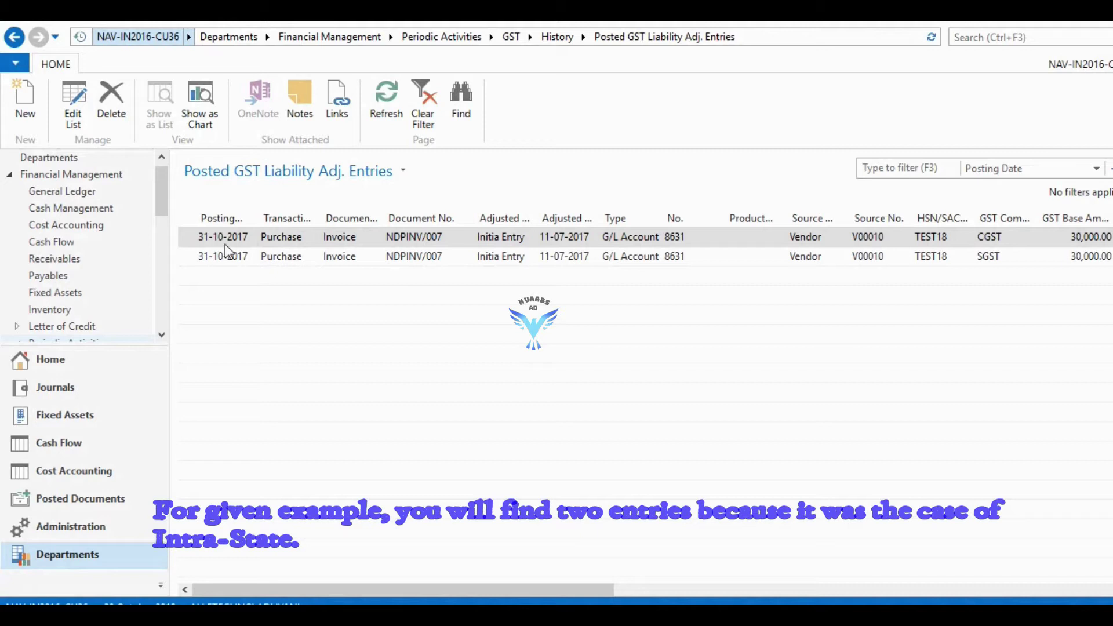
{"action": "left_click", "coordinate": [309, 259]}
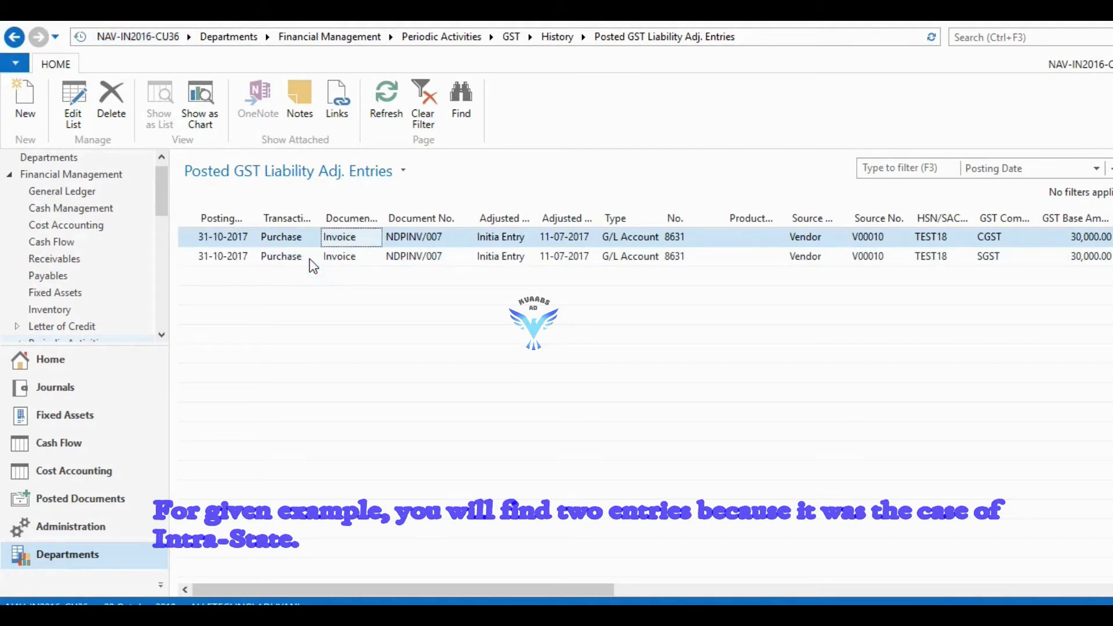
{"action": "key", "text": "Tab"}
{"action": "key", "text": "Tab"}
{"action": "key", "text": "Tab"}
{"action": "key", "text": "Tab"}
{"action": "key", "text": "Tab"}
{"action": "key", "text": "Tab"}
{"action": "key", "text": "Tab"}
{"action": "key", "text": "Tab"}
{"action": "key", "text": "Tab"}
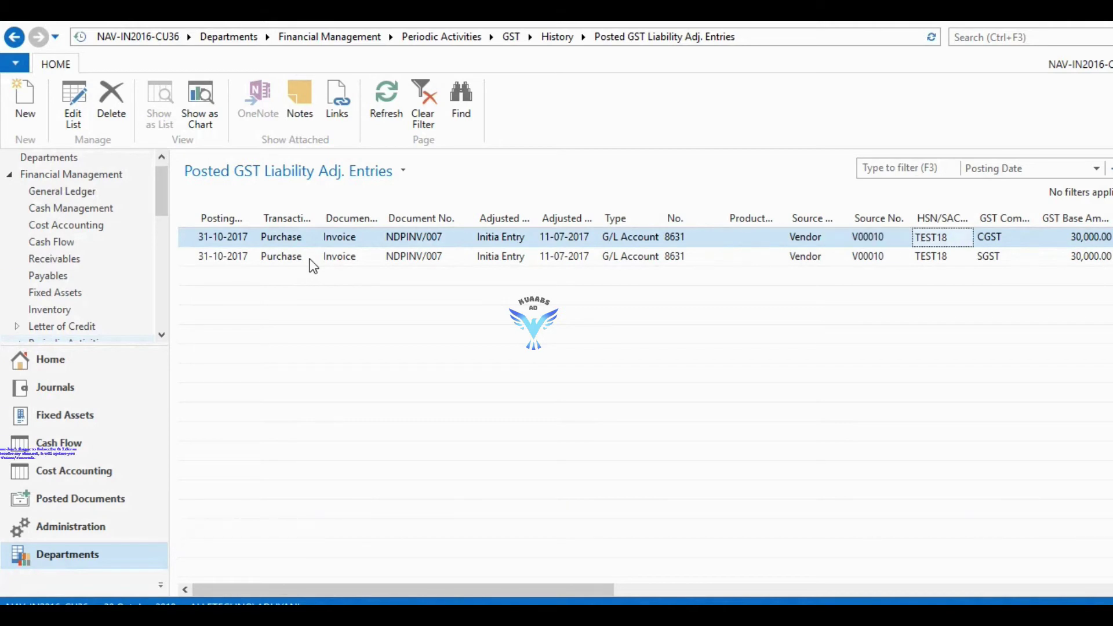
{"action": "key", "text": "Tab"}
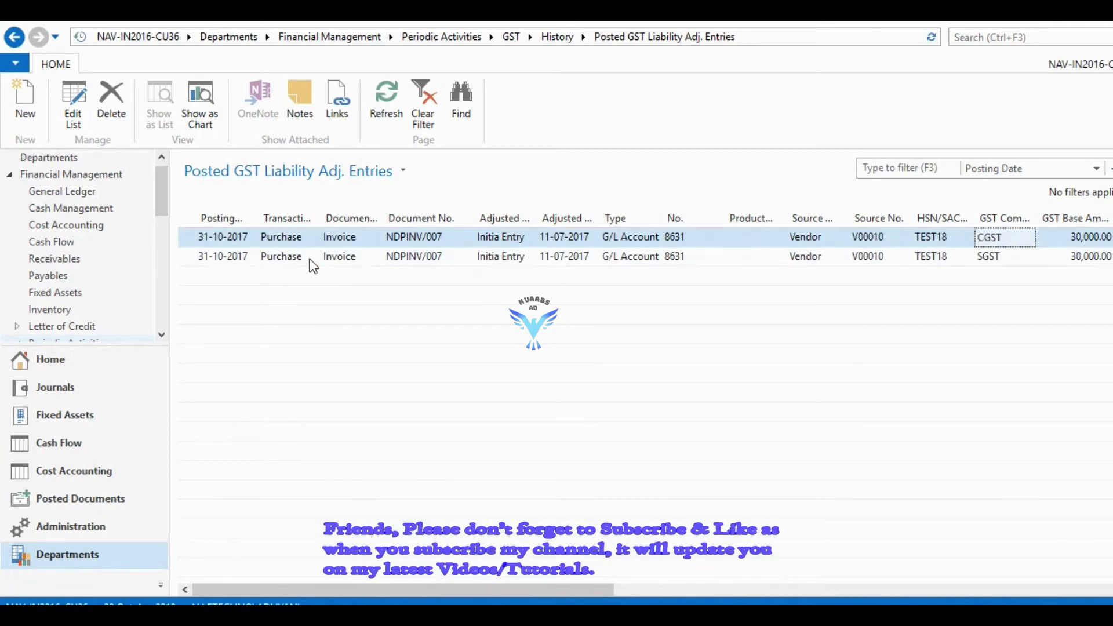
{"action": "key", "text": "Down"}
{"action": "key", "text": "Up"}
{"action": "key", "text": "Tab"}
{"action": "key", "text": "Tab"}
{"action": "key", "text": "Tab"}
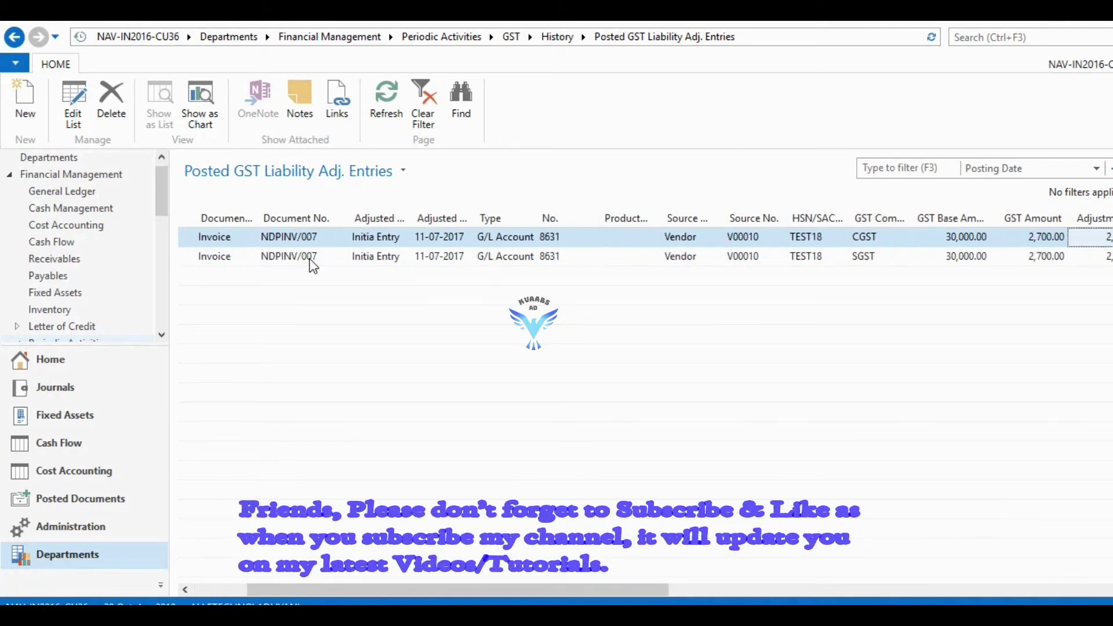